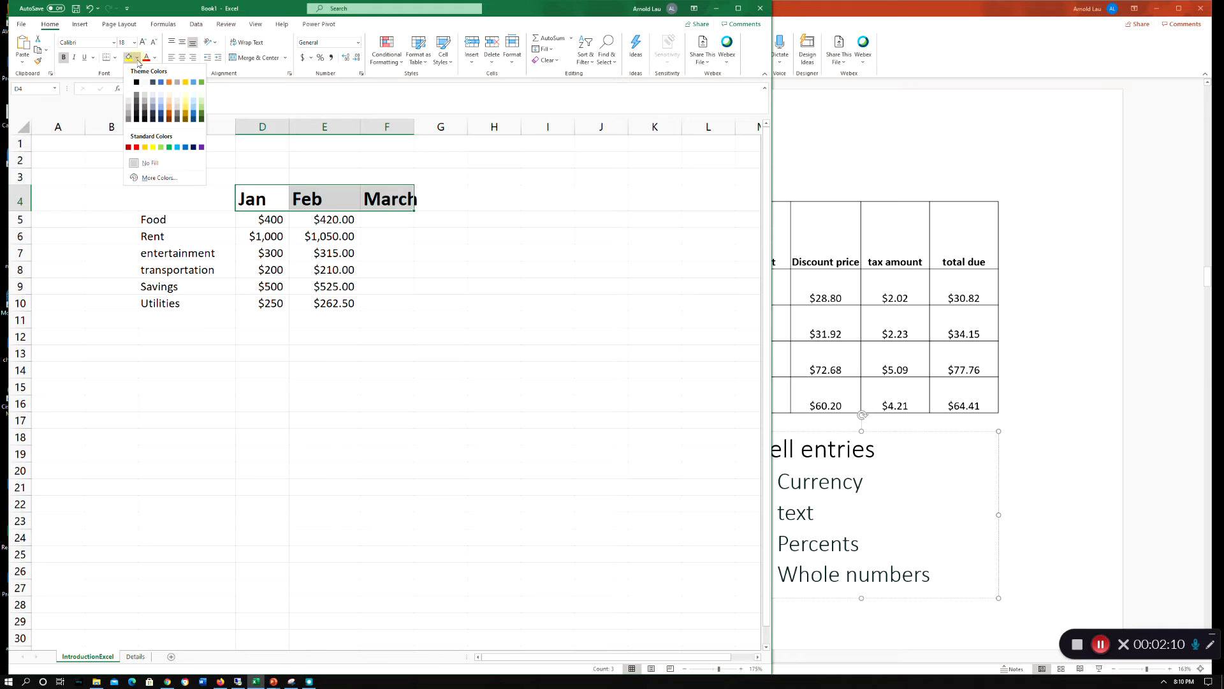
# Give the Jan, Feb and March header cells (D4:F4) a blue fill and red font colour.
pyautogui.click(193, 83)
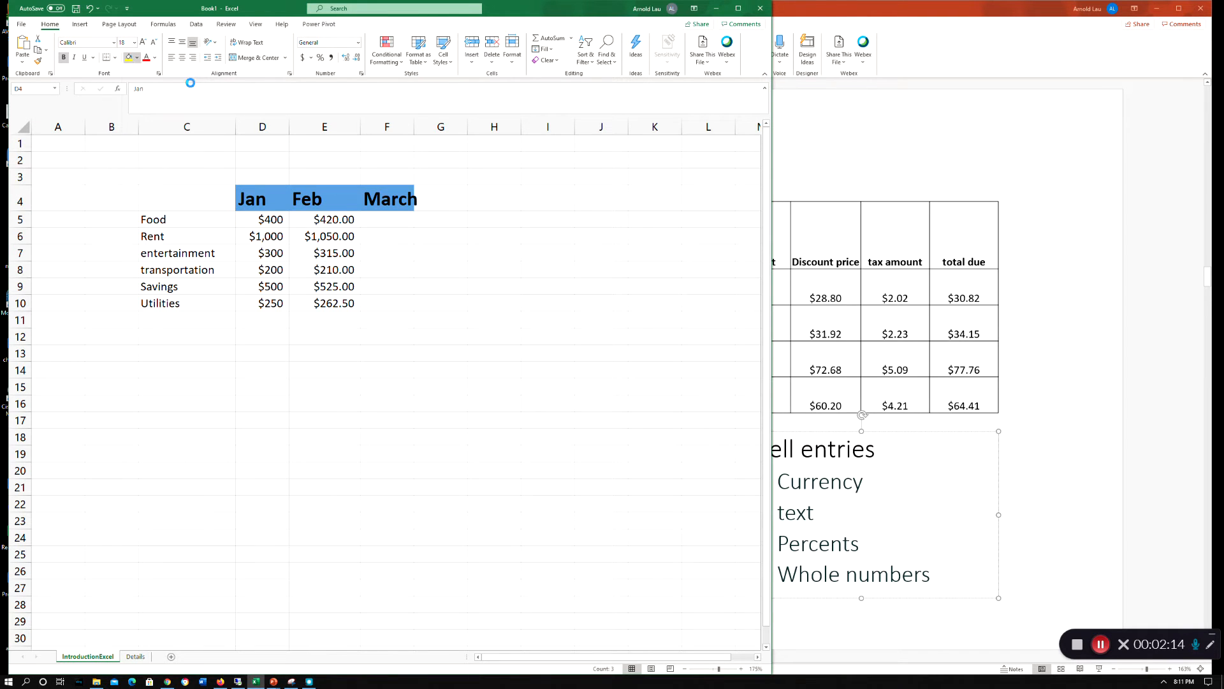
pyautogui.click(154, 58)
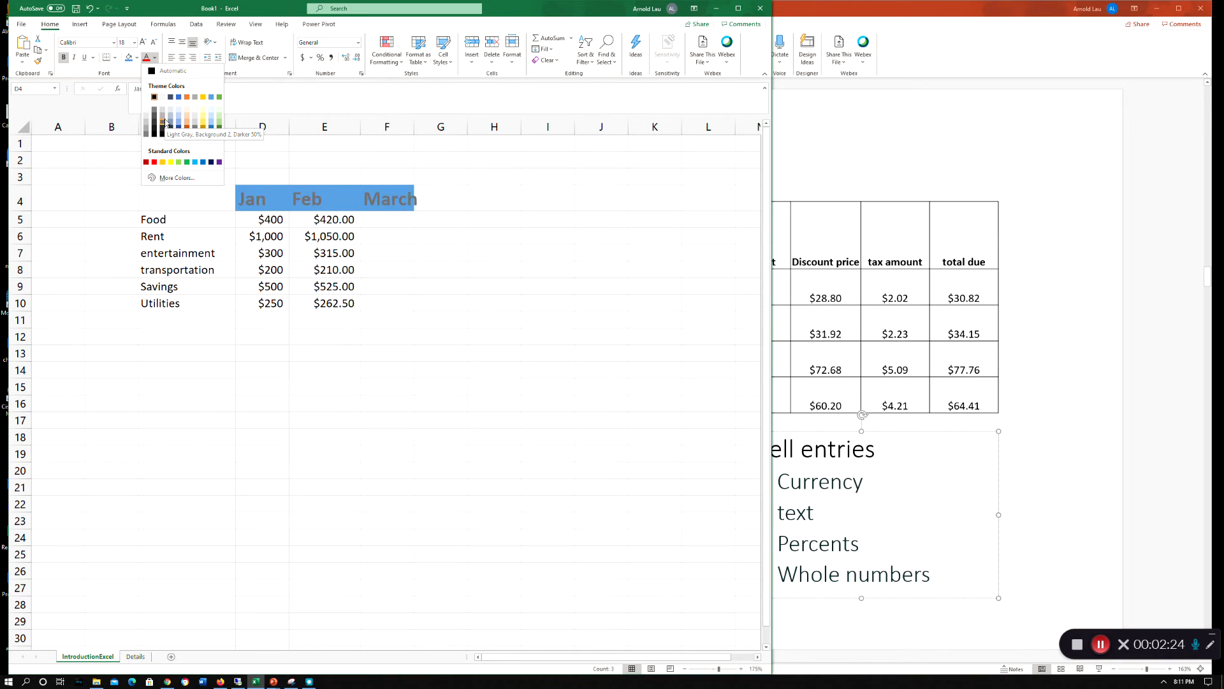
pyautogui.click(155, 162)
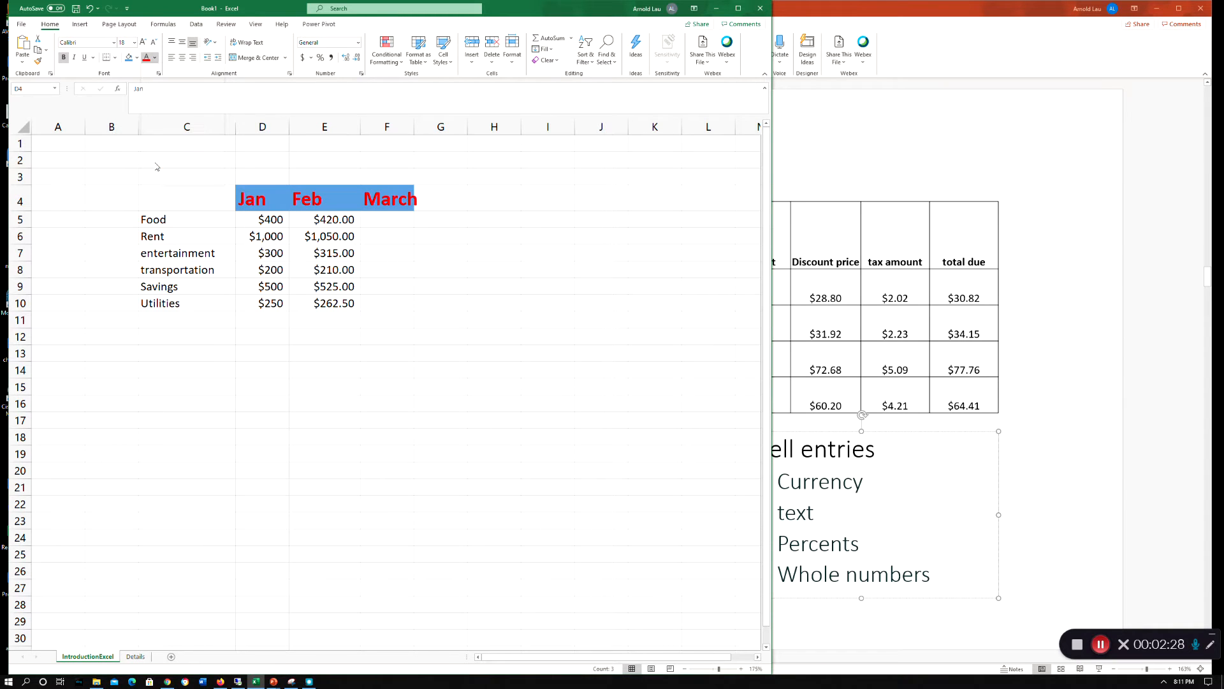
pyautogui.click(242, 383)
# Fill the expense category labels from Food to Utilities (C5:C10) with orange.
pyautogui.moveTo(193, 236); pyautogui.dragTo(191, 309)
pyautogui.click(138, 58)
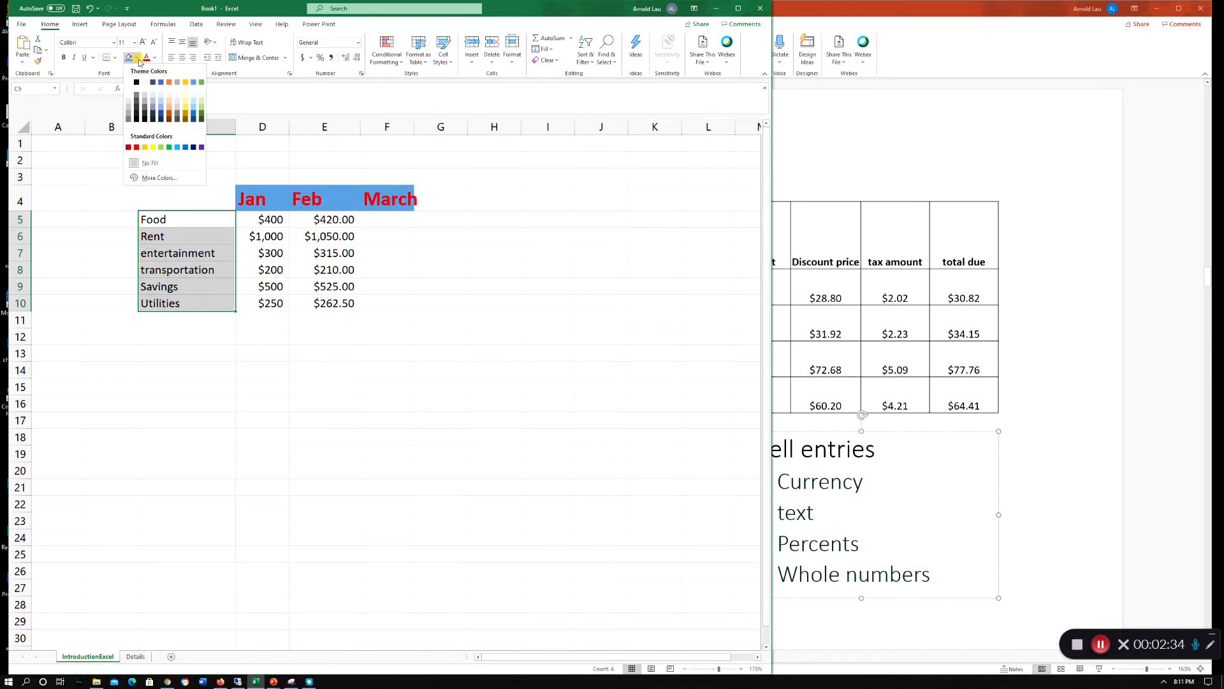
pyautogui.click(169, 82)
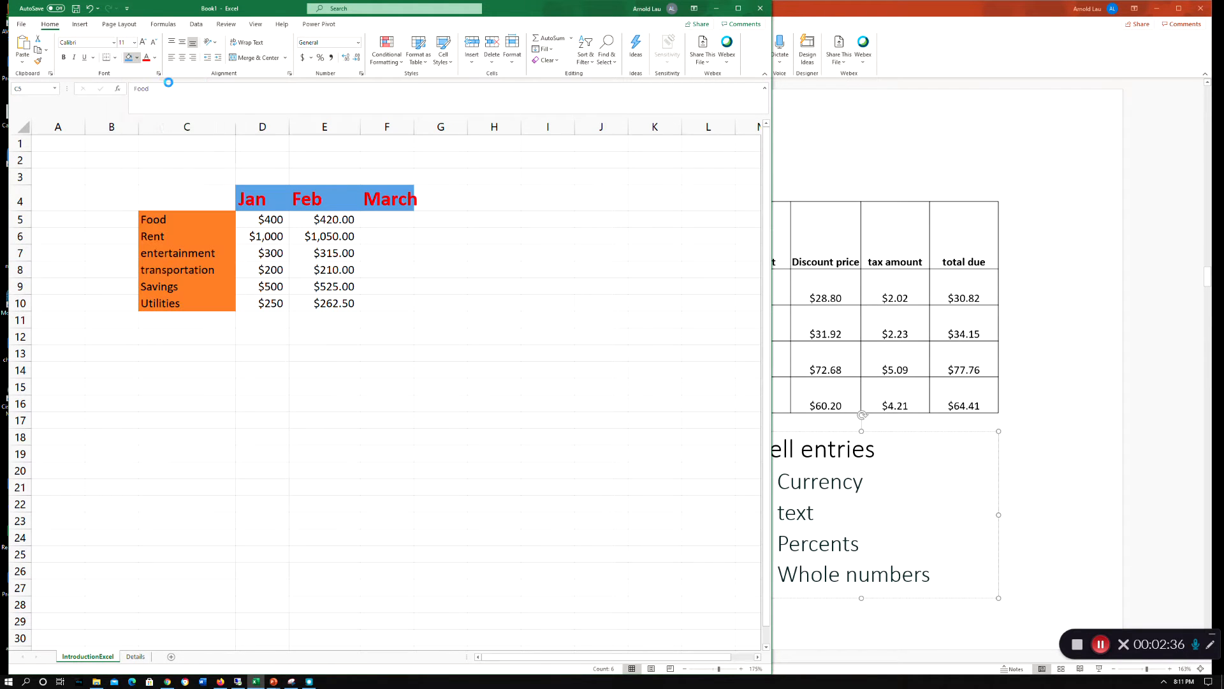
pyautogui.click(210, 435)
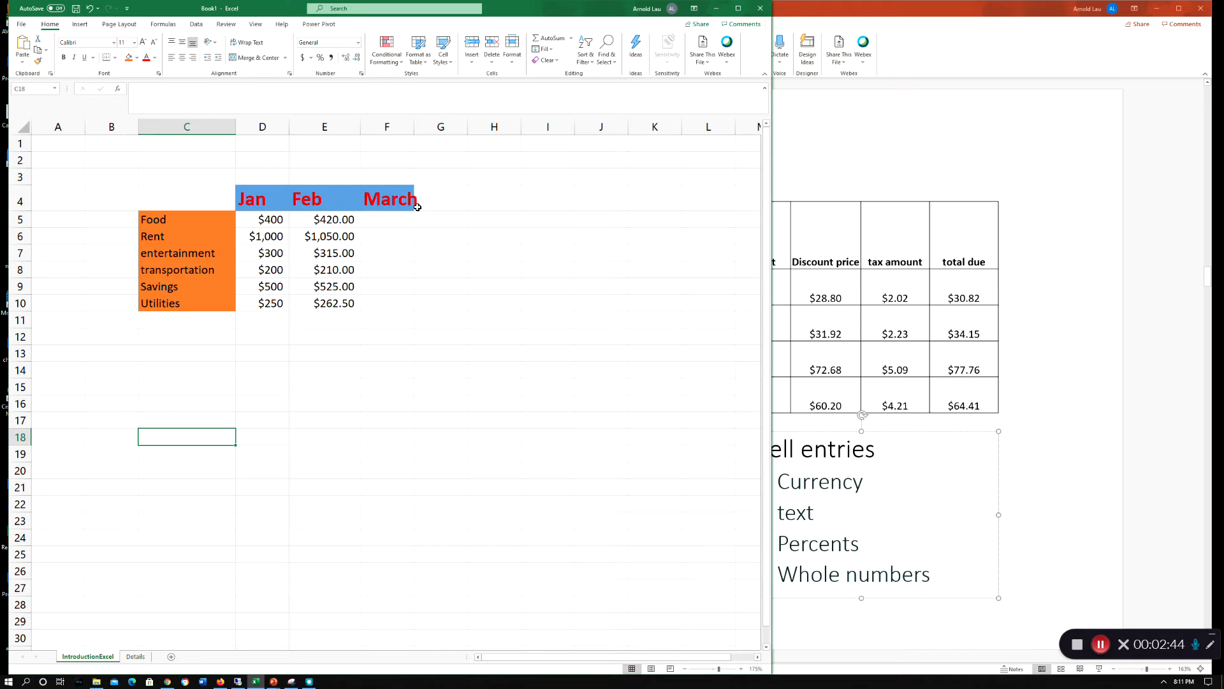
# Adjust the Jan, Feb and March column widths by hand, then autofit columns D to F together to their contents.
pyautogui.moveTo(414, 128); pyautogui.dragTo(415, 127)
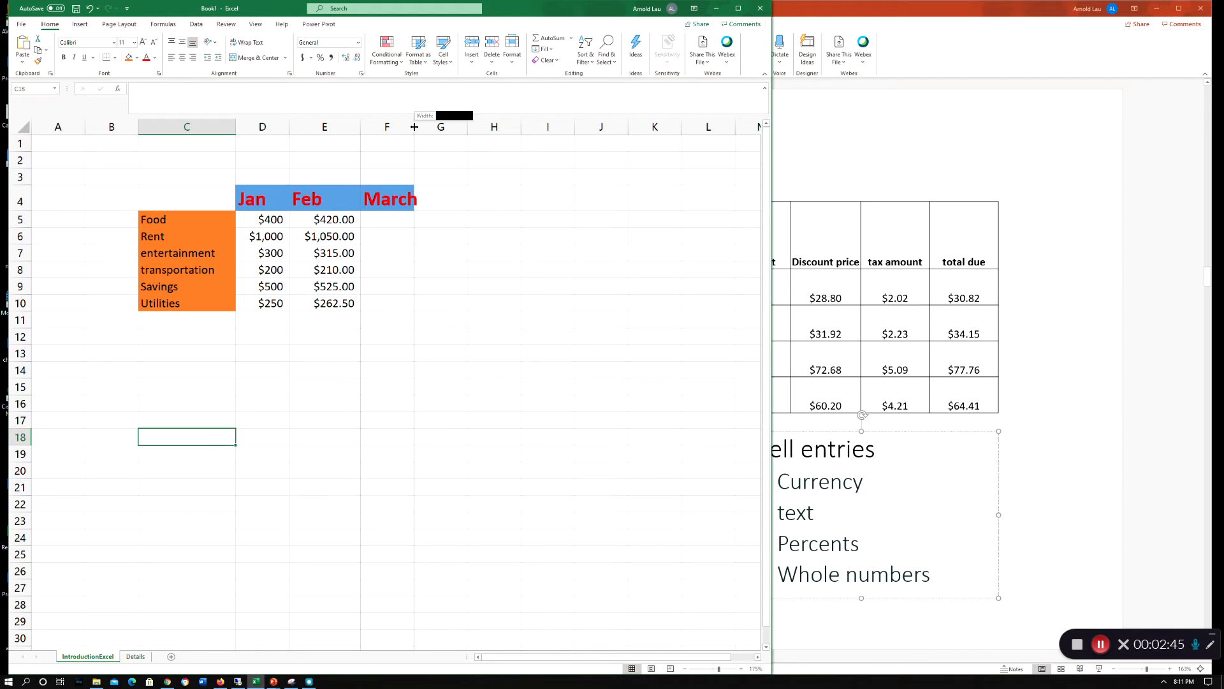
pyautogui.doubleClick(415, 127)
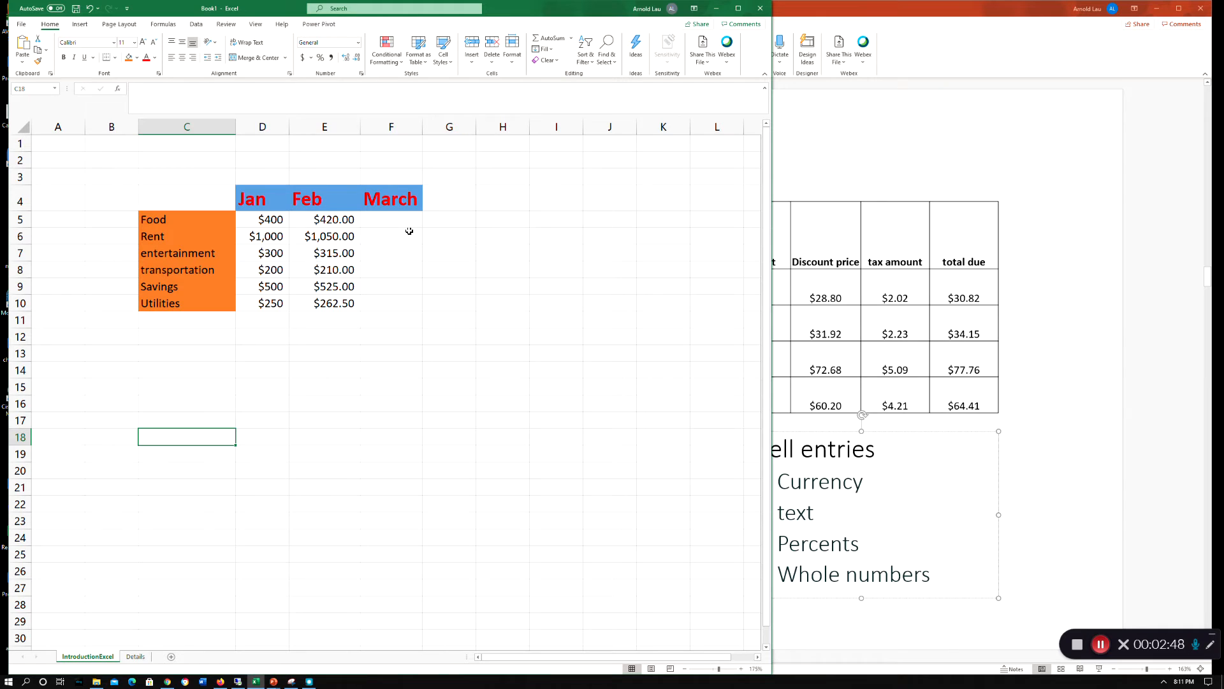
pyautogui.moveTo(422, 127); pyautogui.dragTo(302, 124)
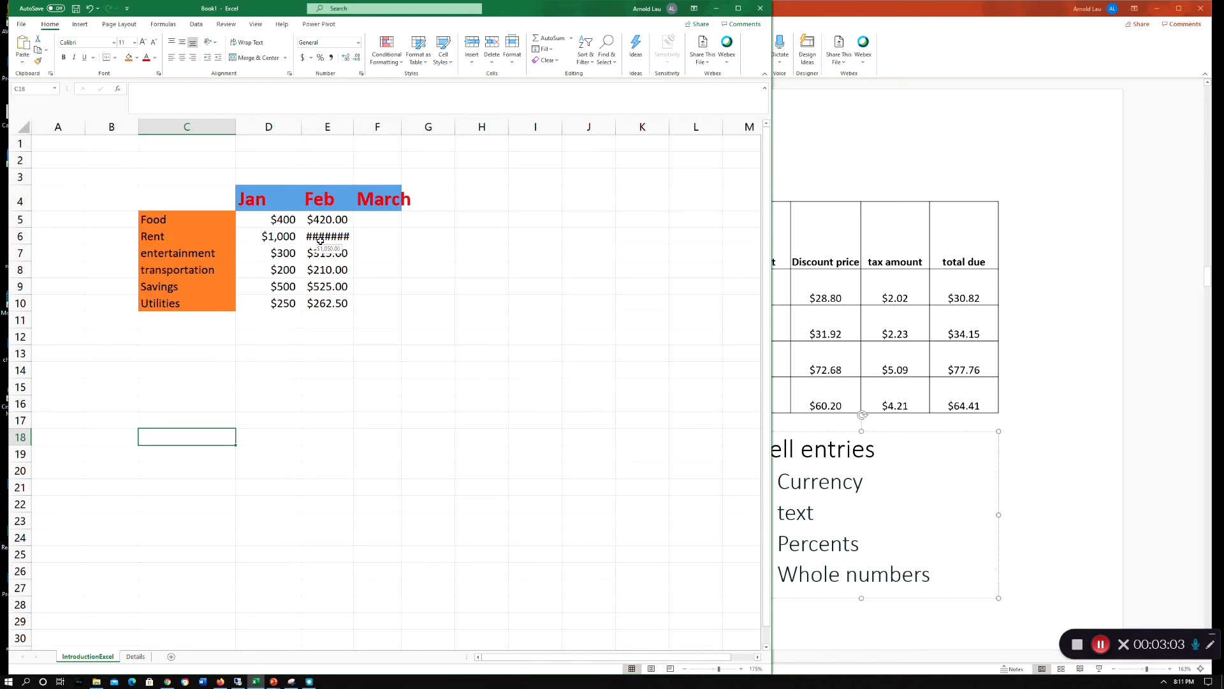
pyautogui.click(259, 126)
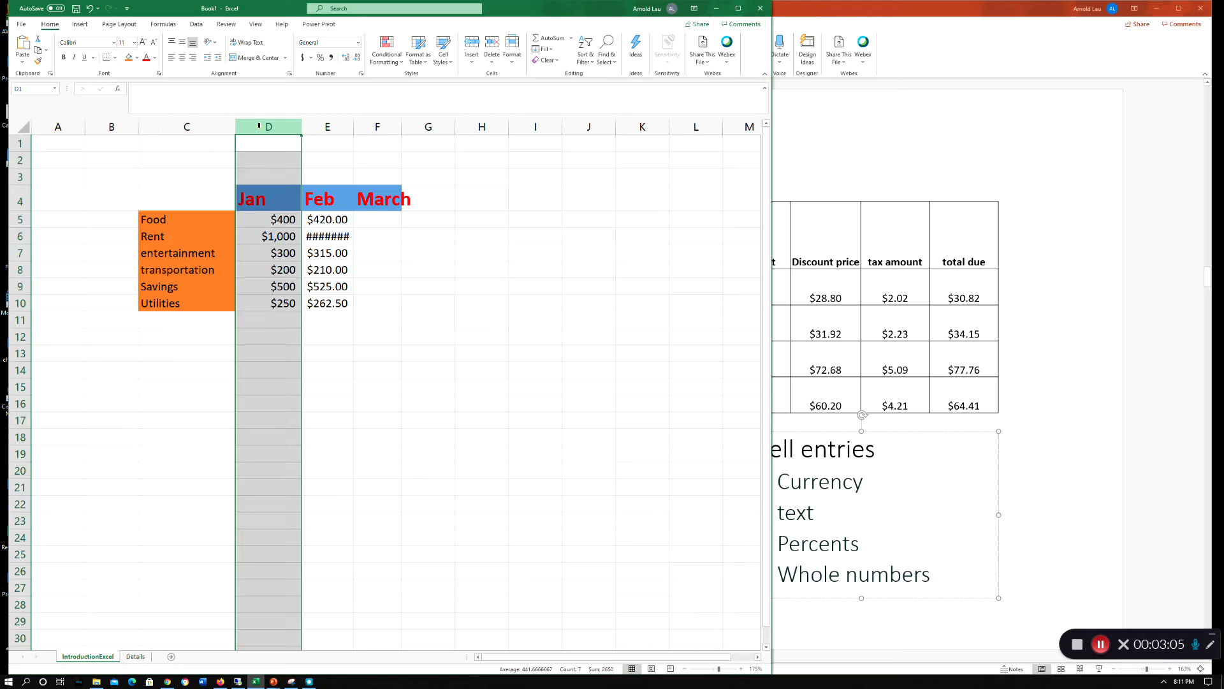
pyautogui.keyDown('shift'); pyautogui.click(377, 126); pyautogui.keyUp('shift')
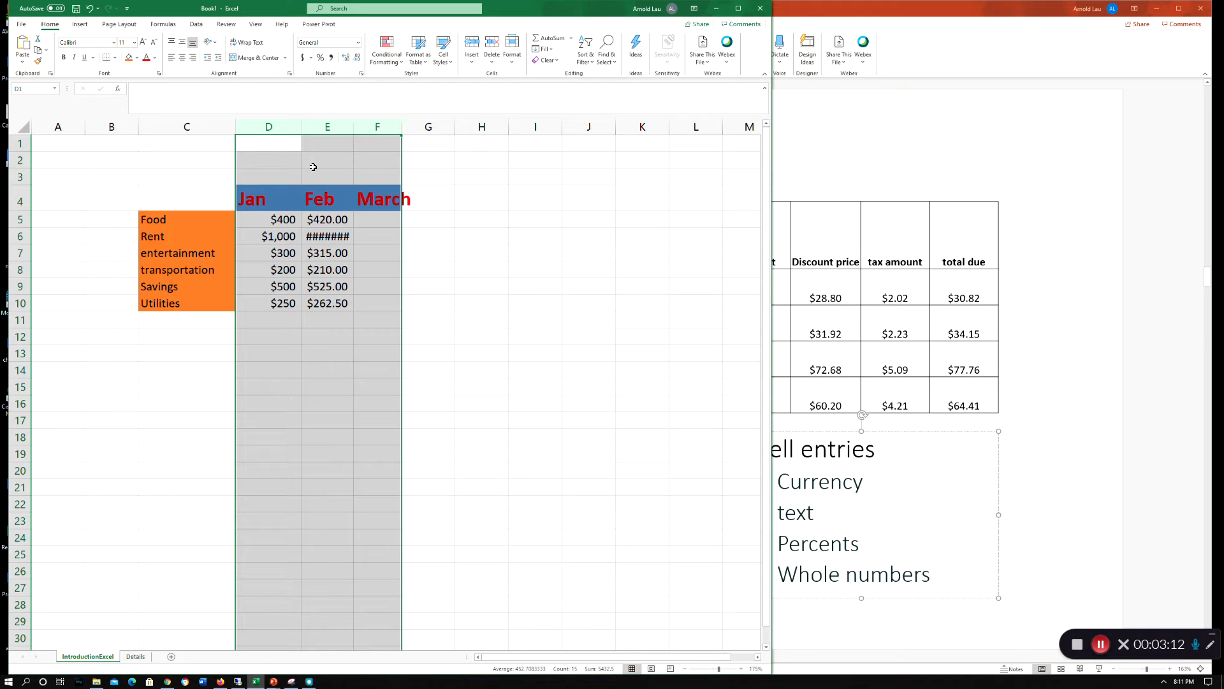
pyautogui.doubleClick(303, 126)
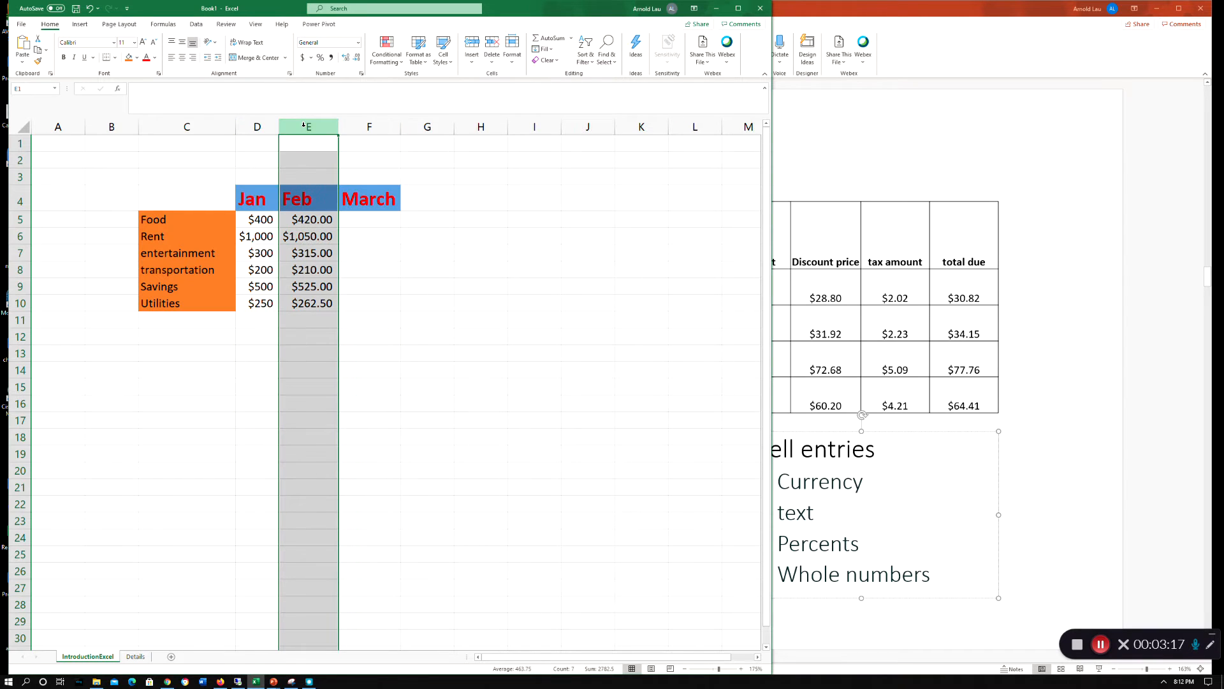
pyautogui.click(255, 126)
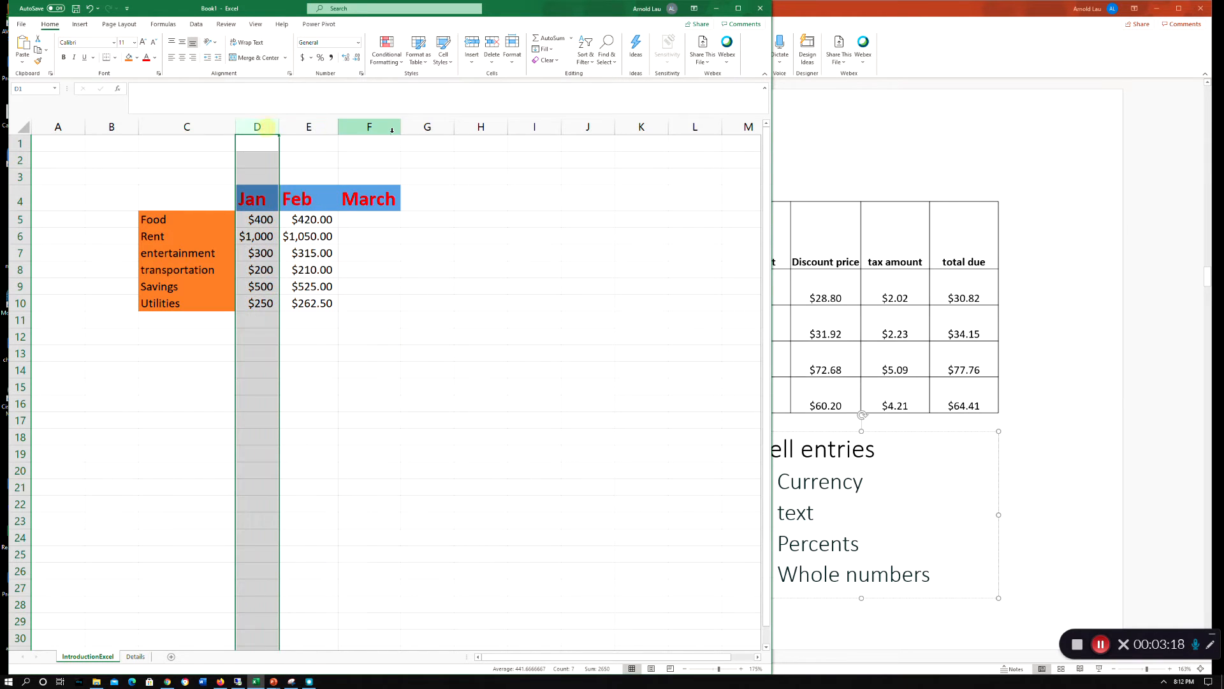
pyautogui.keyDown('shift'); pyautogui.click(389, 131); pyautogui.keyUp('shift')
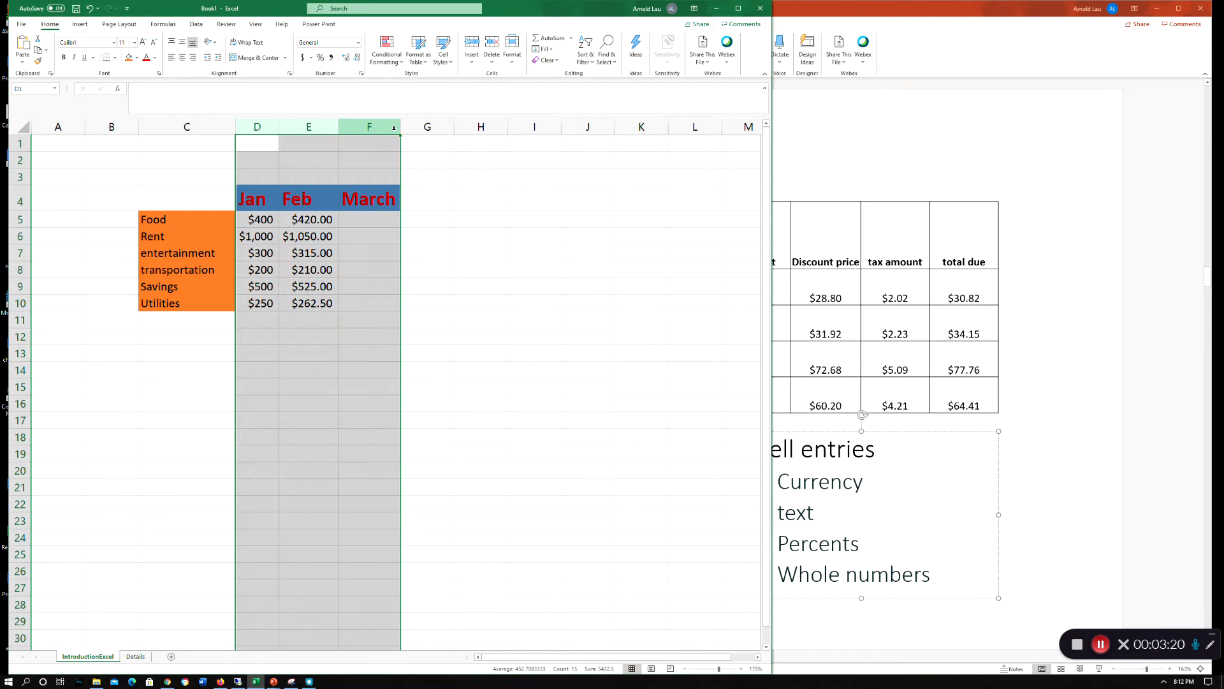
pyautogui.click(463, 283)
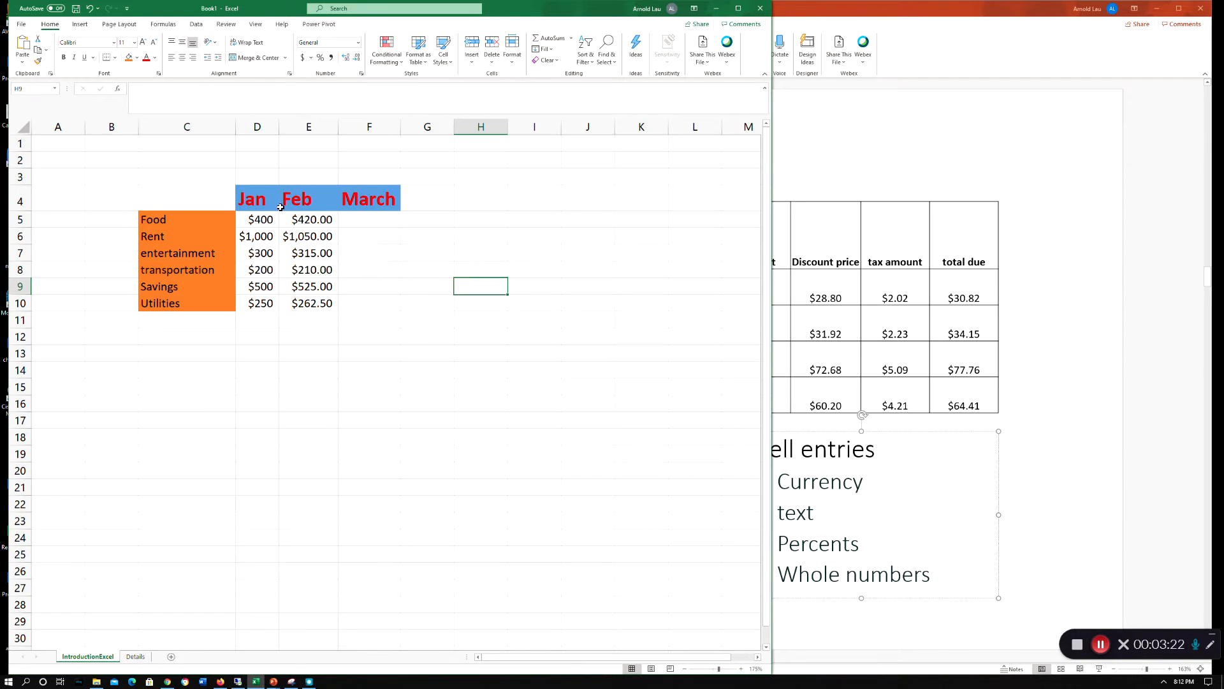
pyautogui.click(377, 237)
pyautogui.write('1')
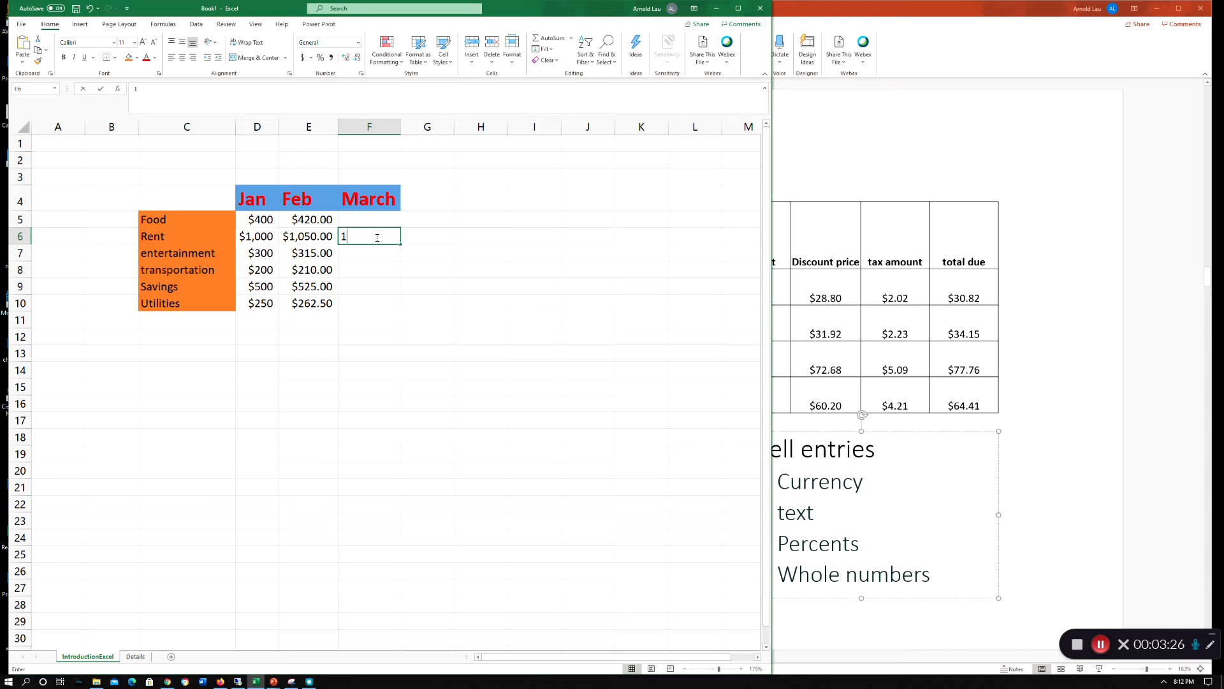
pyautogui.write('11111111111111')
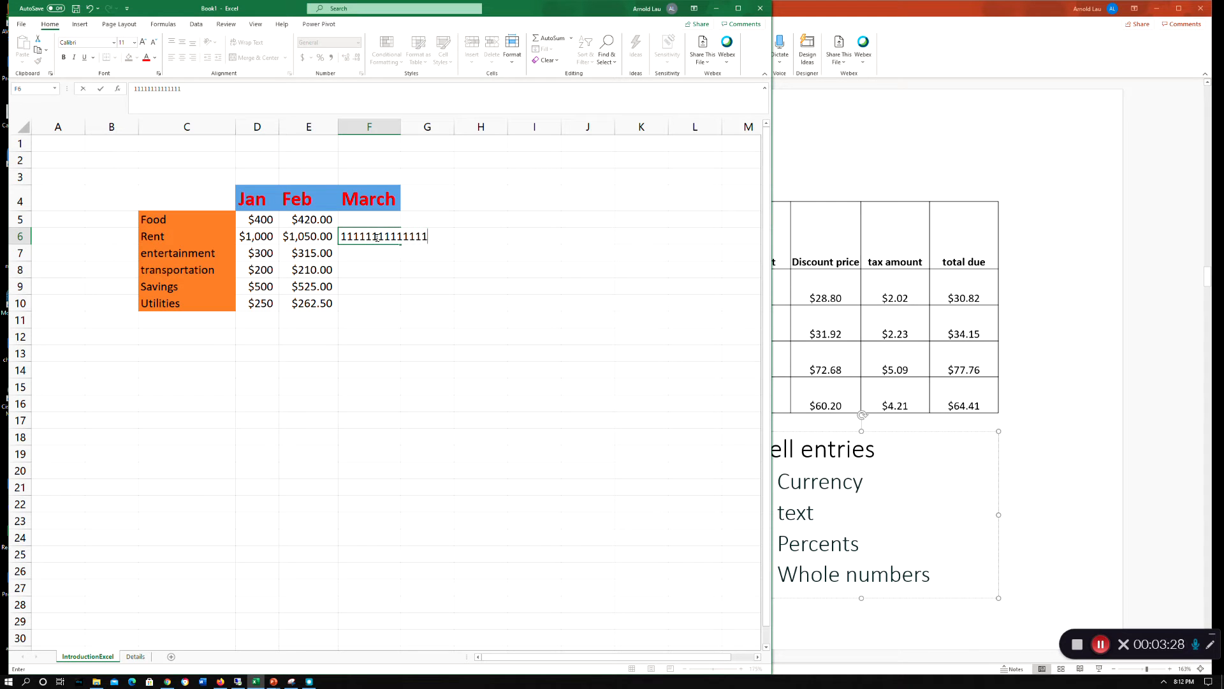
pyautogui.press('Return')
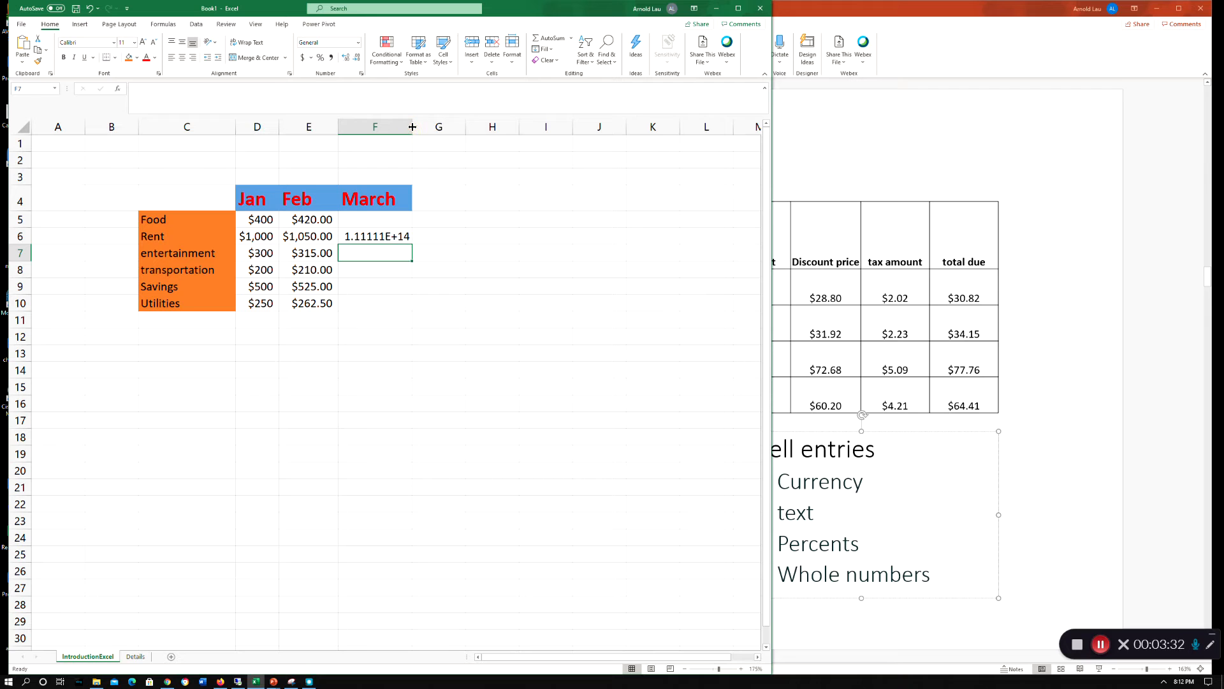
# Replace the March Rent value in F6 with the text Abcsdfsdgrgretgertgertg and autofit column F to it.
pyautogui.click(379, 232)
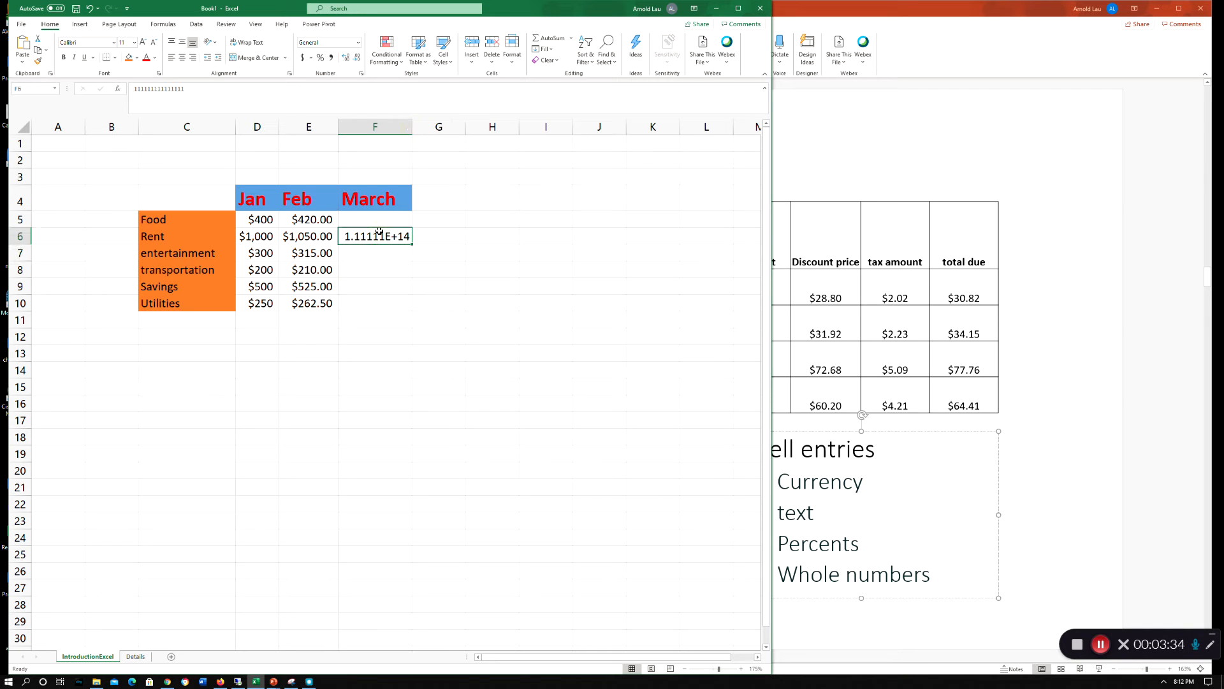
pyautogui.hotkey('ctrl', 'a')
pyautogui.click(376, 237)
pyautogui.write('A')
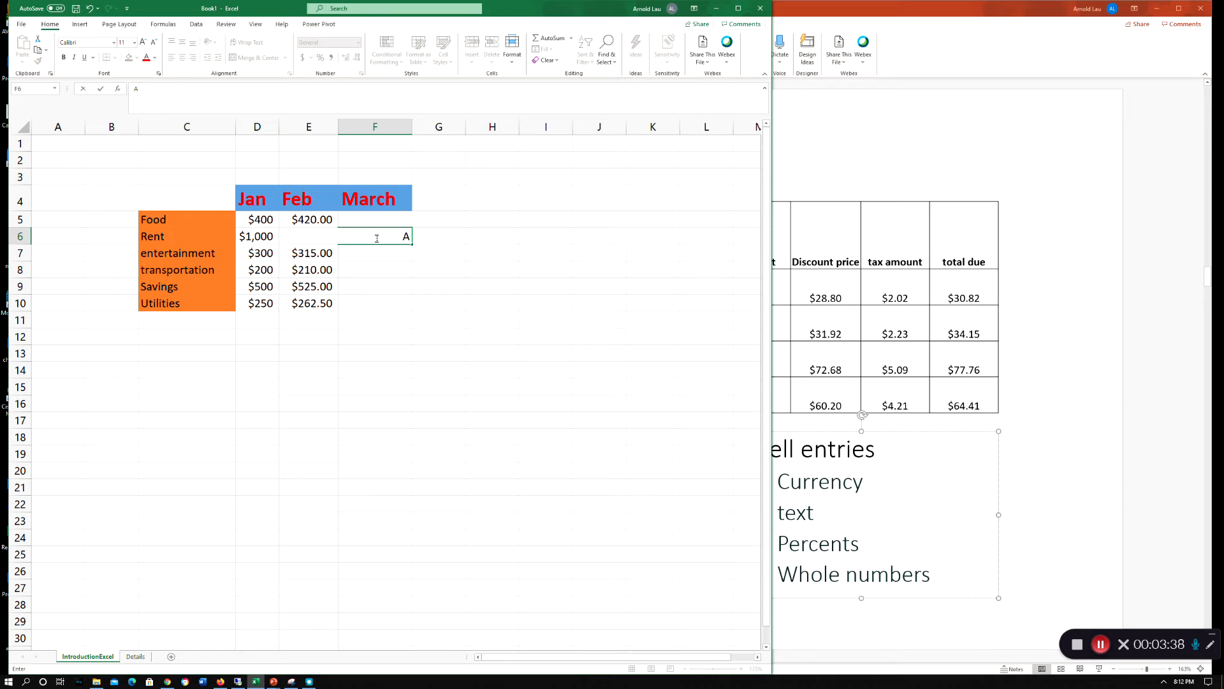
pyautogui.write('bcsdfsdgrgretgertgertg')
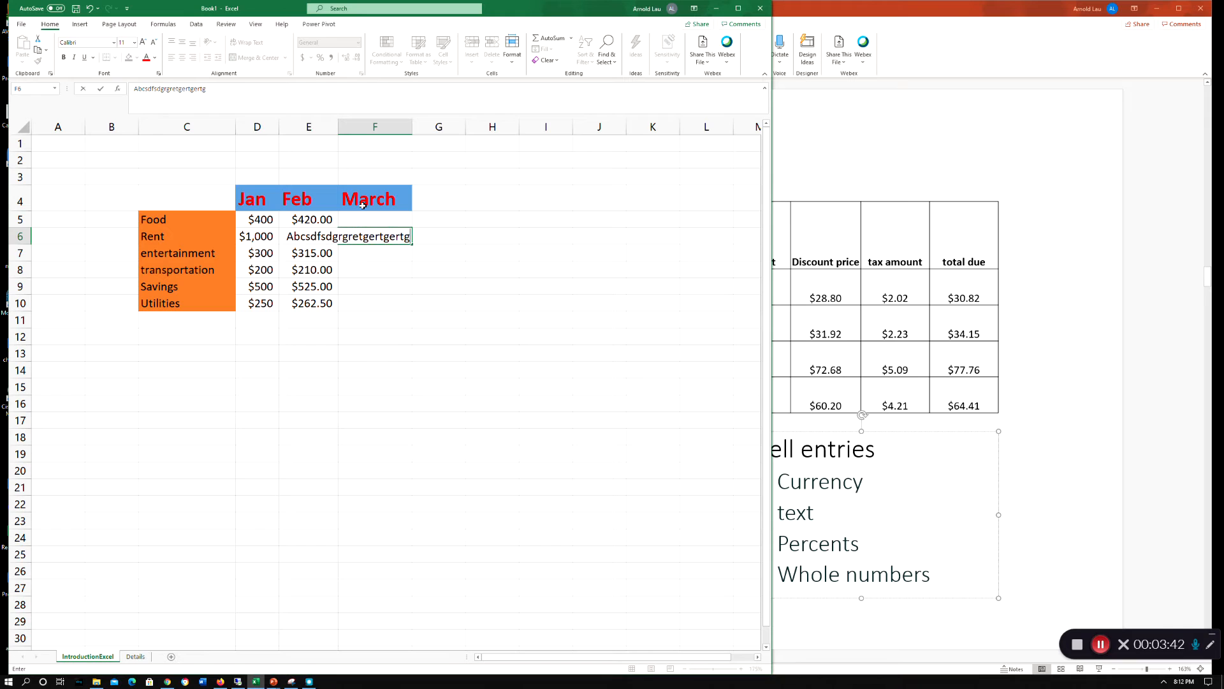
pyautogui.press('Return')
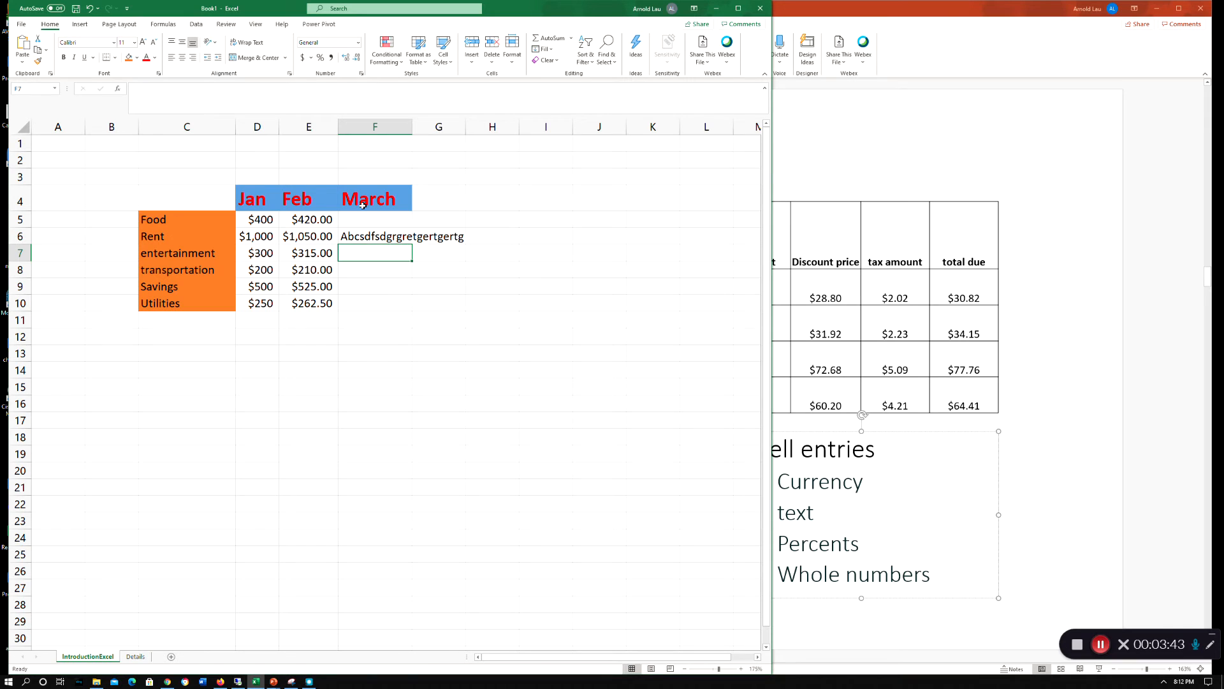
pyautogui.doubleClick(413, 128)
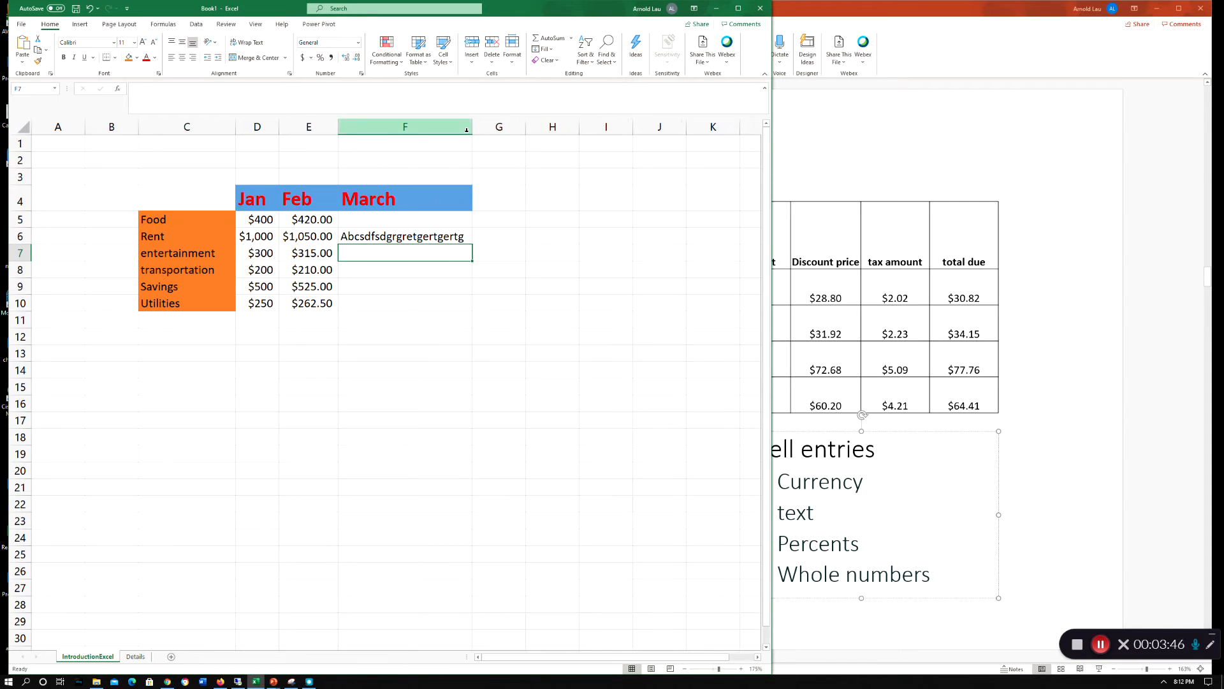
# Narrow the three month columns, then autofit columns D to F at once so all their entries fit.
pyautogui.moveTo(472, 127); pyautogui.dragTo(272, 129)
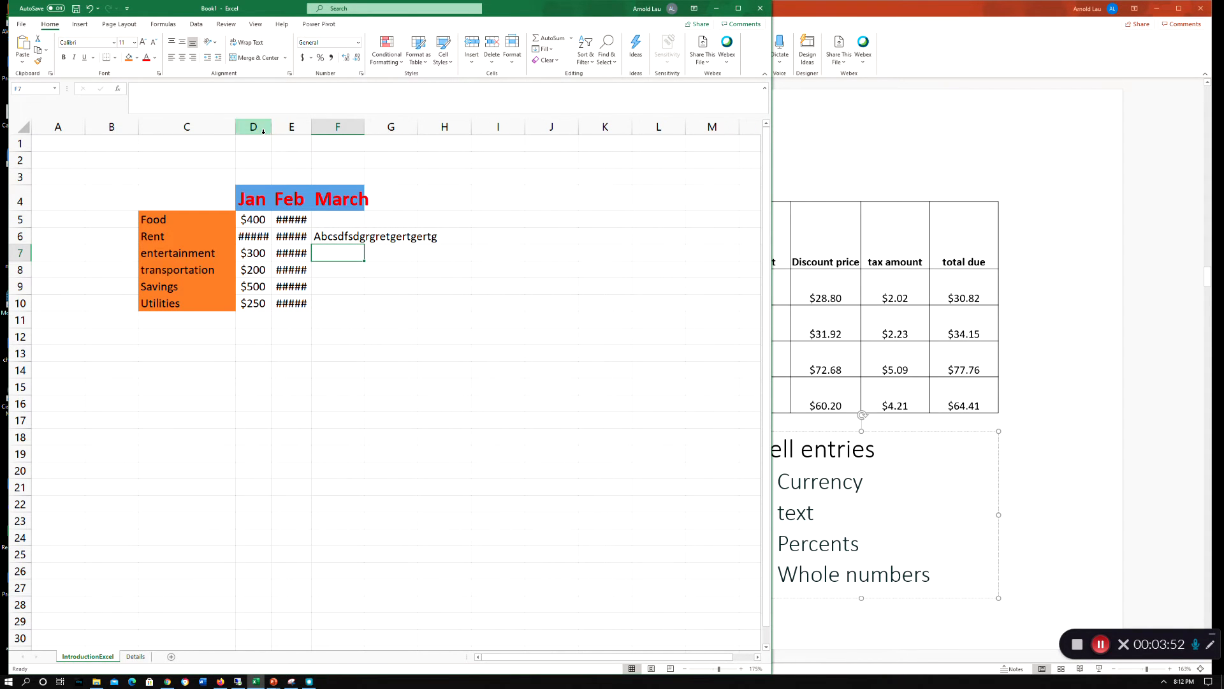
pyautogui.click(253, 127)
pyautogui.keyDown('shift'); pyautogui.click(319, 127); pyautogui.keyUp('shift')
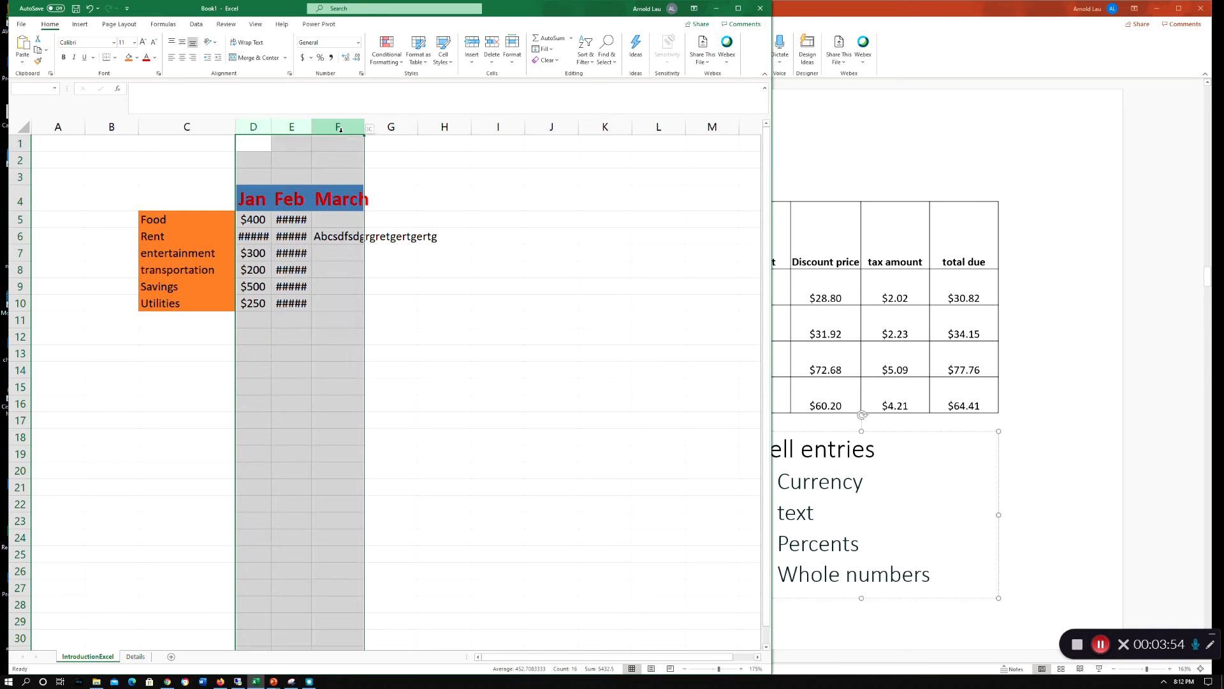
pyautogui.doubleClick(311, 126)
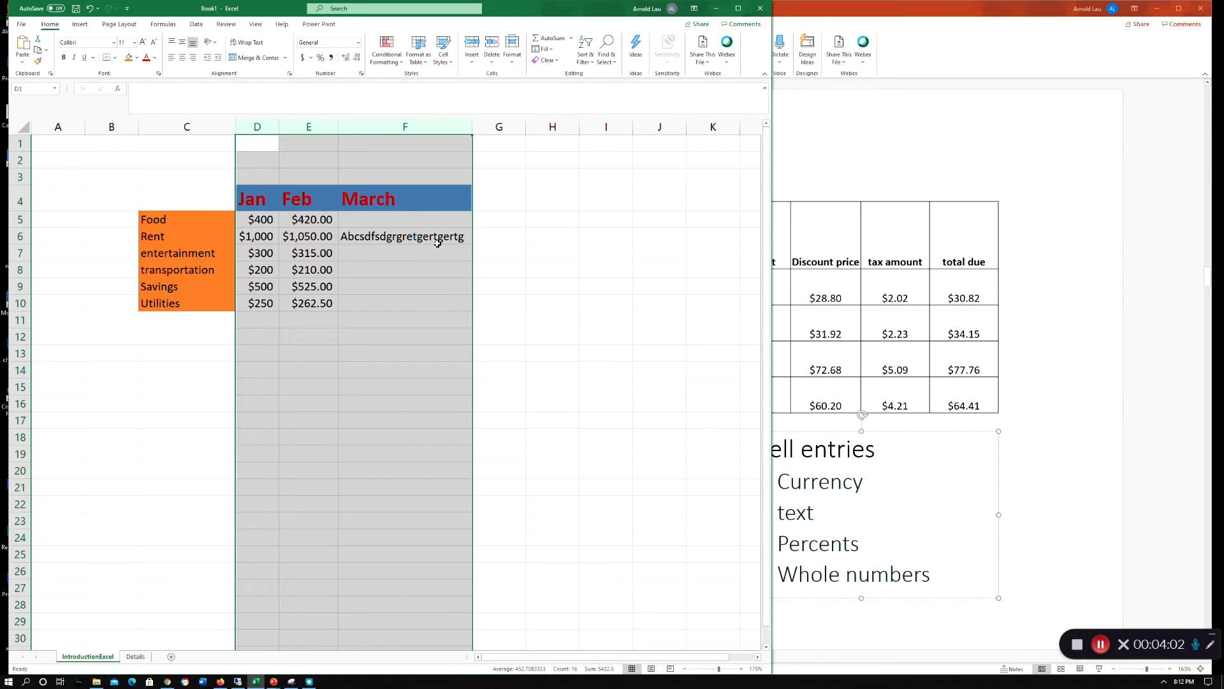
pyautogui.click(403, 421)
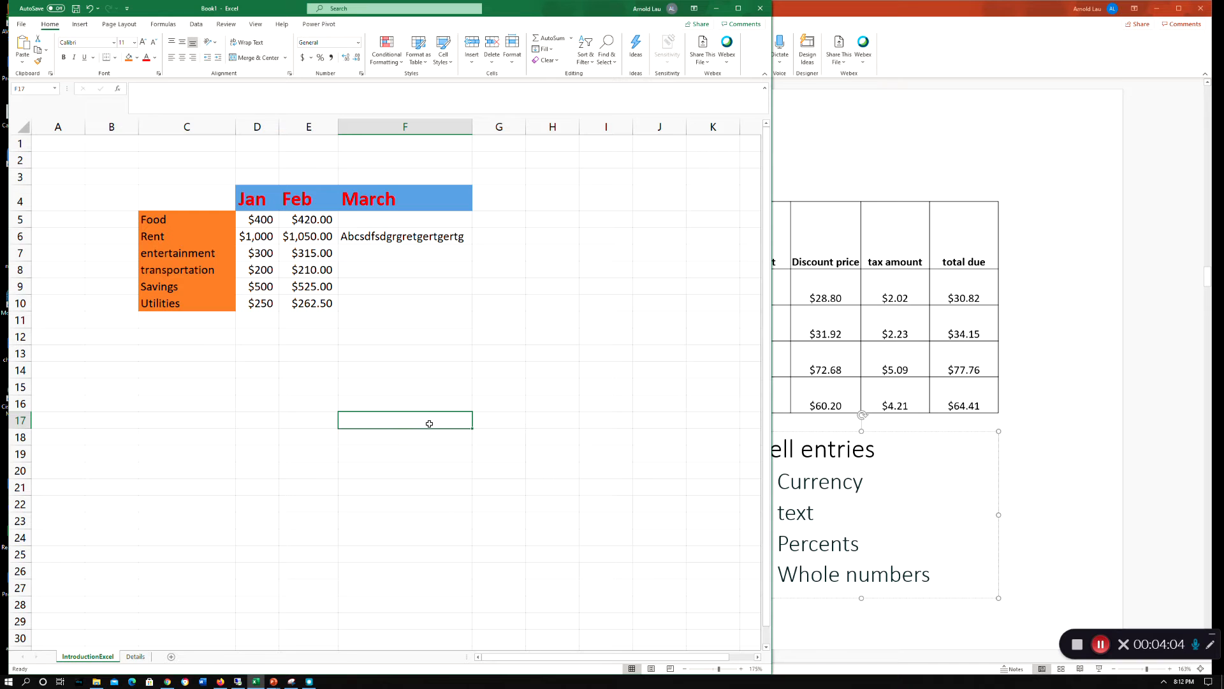
pyautogui.click(20, 219)
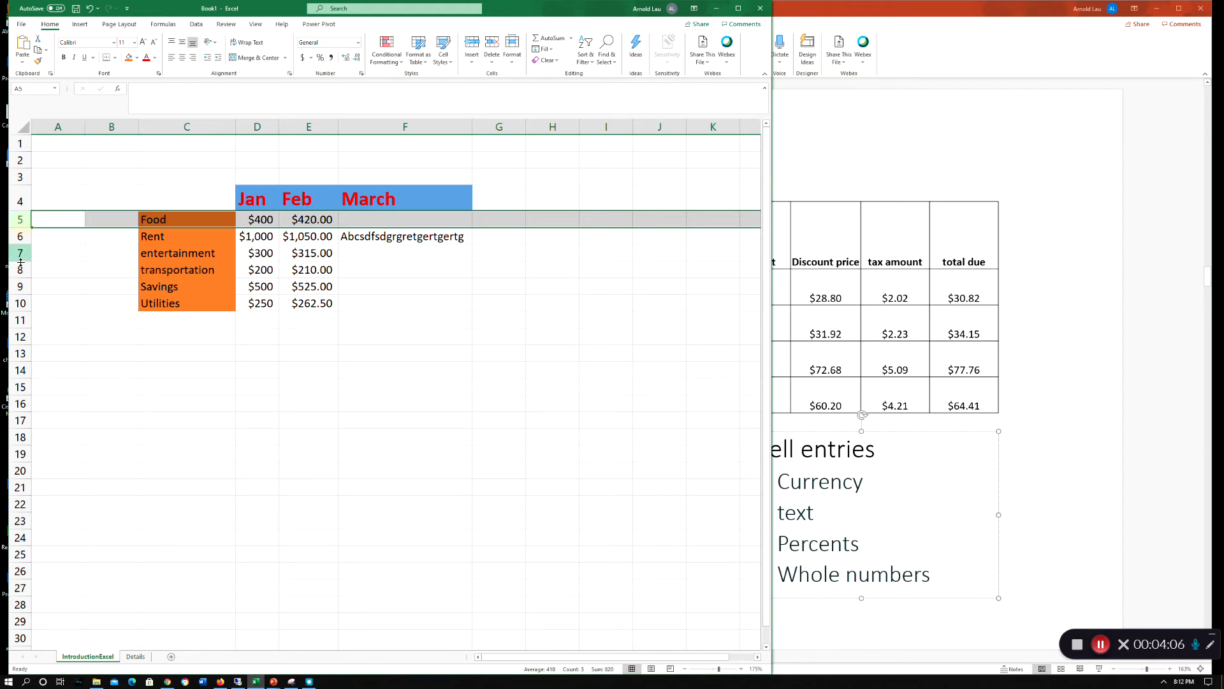
pyautogui.keyDown('shift'); pyautogui.click(20, 303); pyautogui.keyUp('shift')
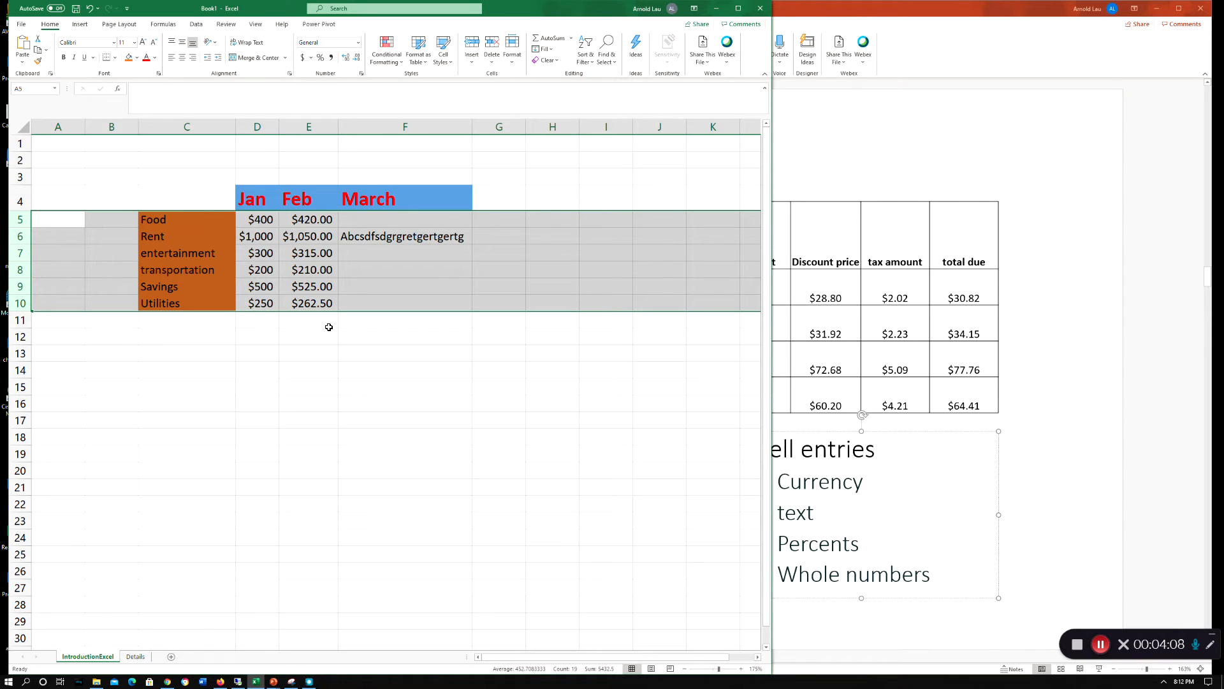
pyautogui.click(392, 501)
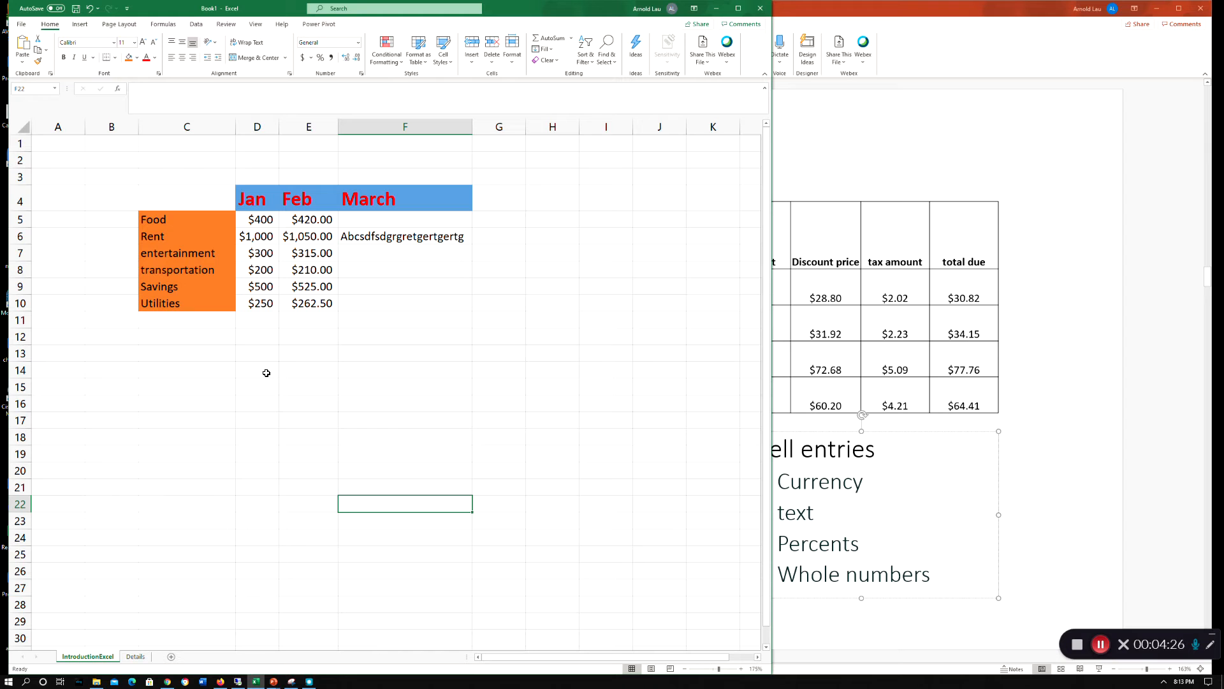
# Insert a blank column between the Feb and March columns.
pyautogui.click(345, 128)
pyautogui.rightClick(345, 127)
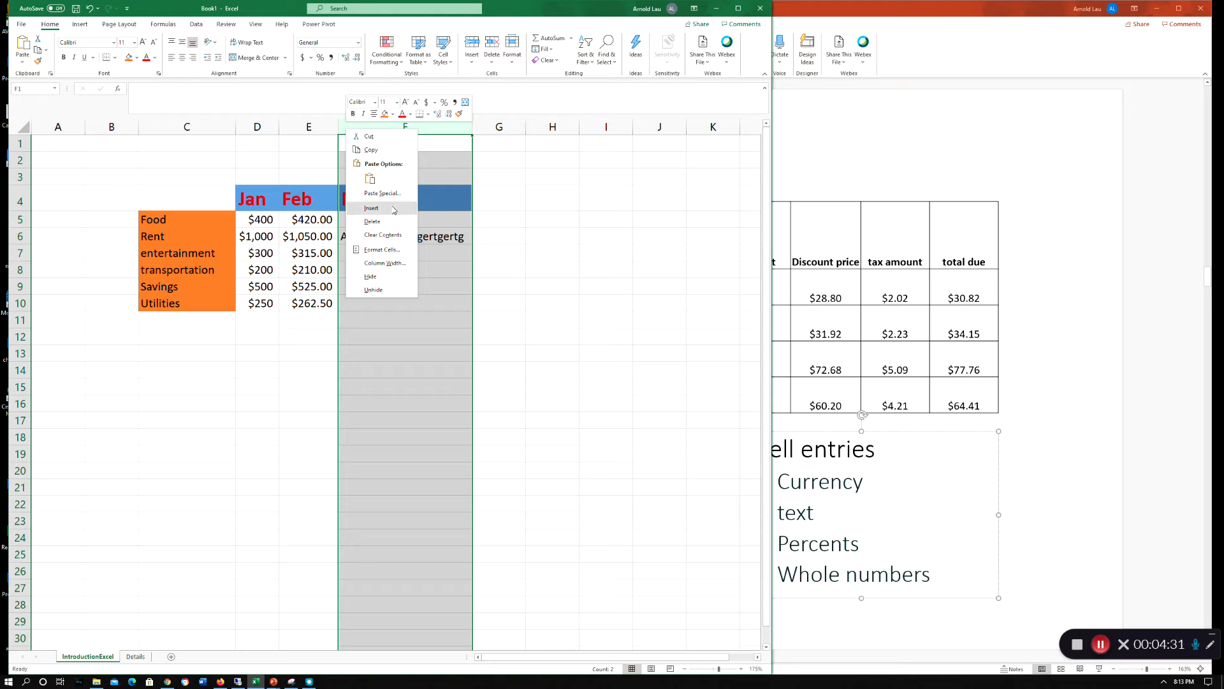
pyautogui.press('Escape')
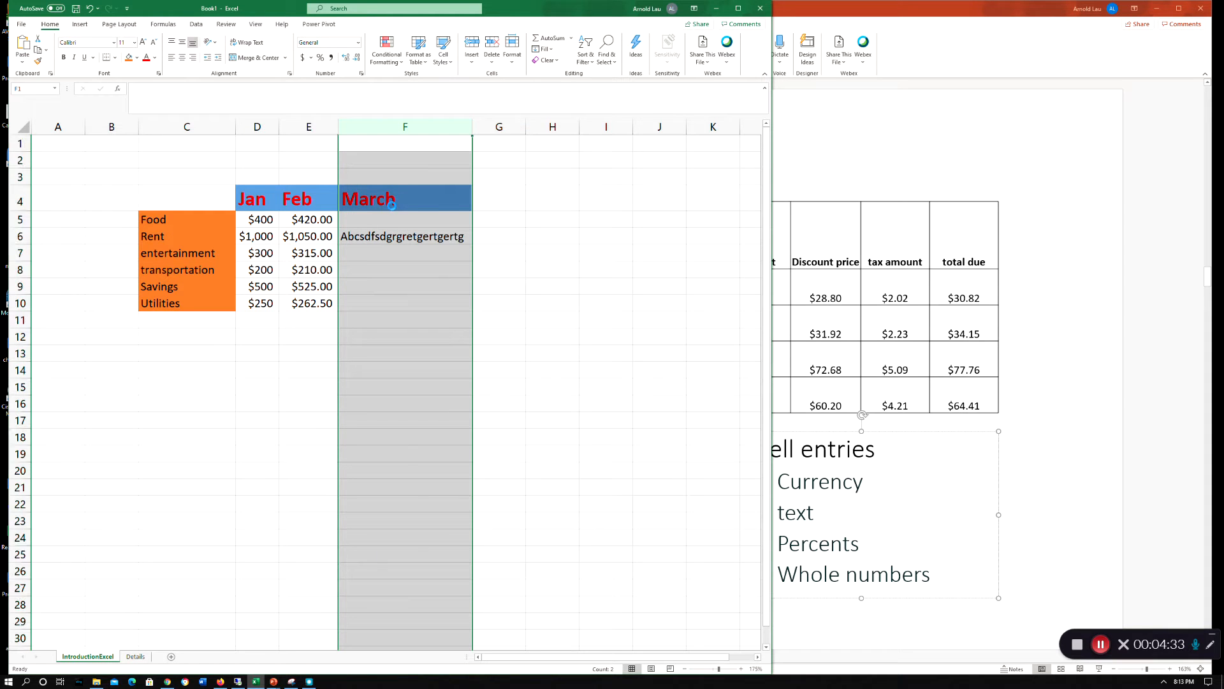
pyautogui.hotkey('ctrl', 'shift', '+')
pyautogui.click(391, 285)
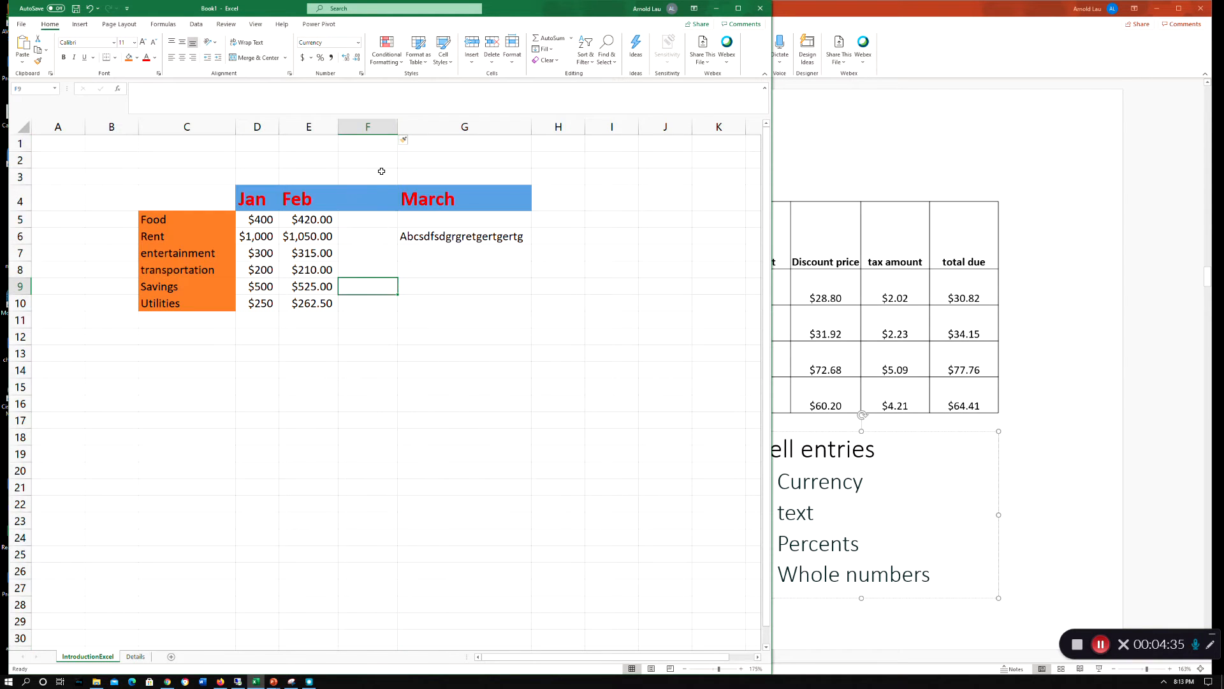
# Delete the blank column F between Feb and March.
pyautogui.click(373, 127)
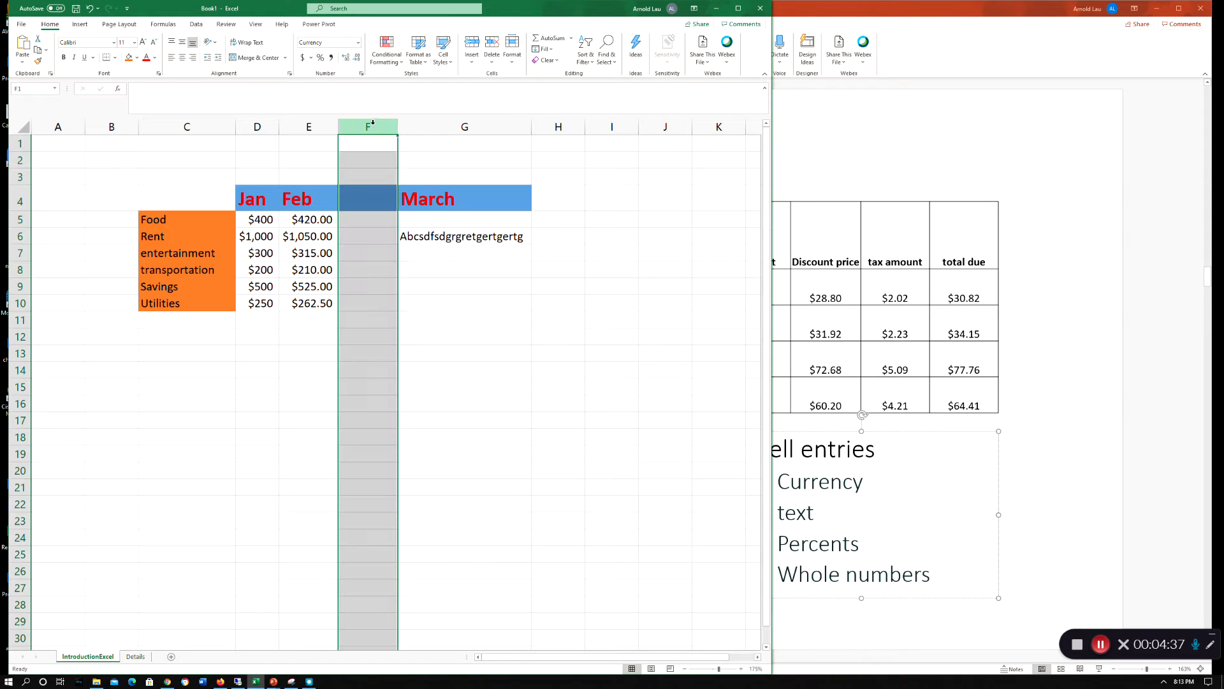
pyautogui.rightClick(375, 126)
pyautogui.click(407, 217)
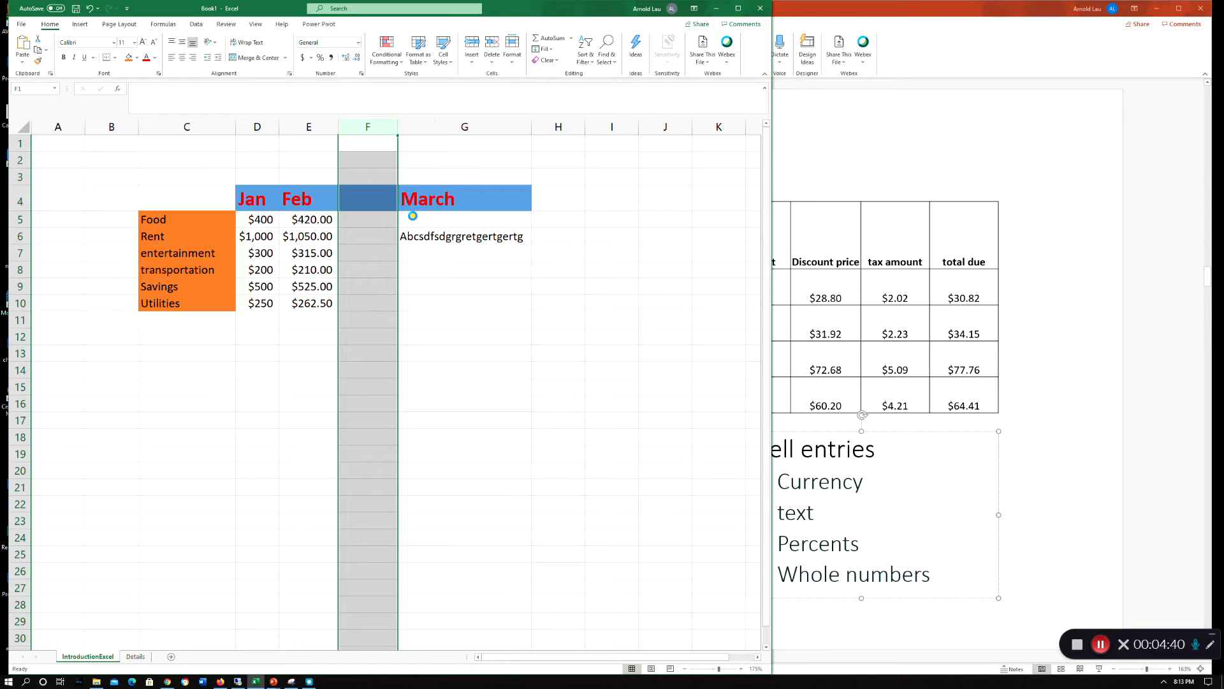
# Enter the sample text fdgdf in the March entertainment cell F7 and dfgdf in the March transportation cell F8.
pyautogui.click(402, 372)
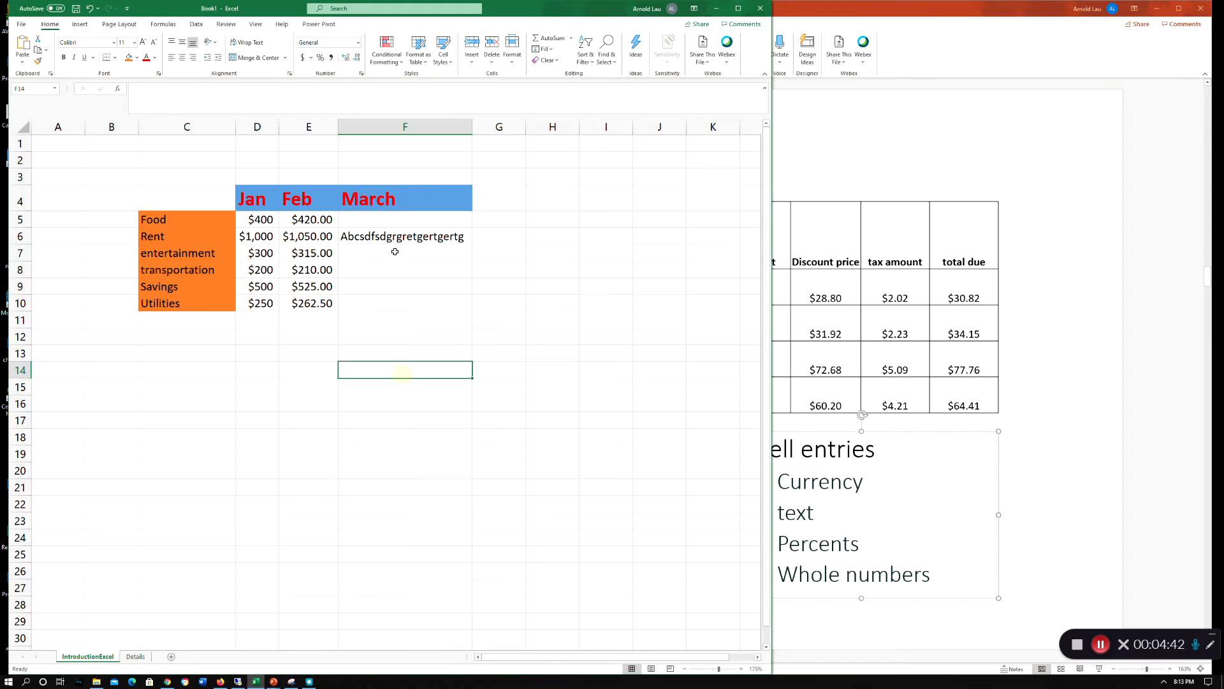
pyautogui.click(397, 258)
pyautogui.moveTo(387, 221); pyautogui.dragTo(391, 286)
pyautogui.click(389, 254)
pyautogui.write('fdgdf')
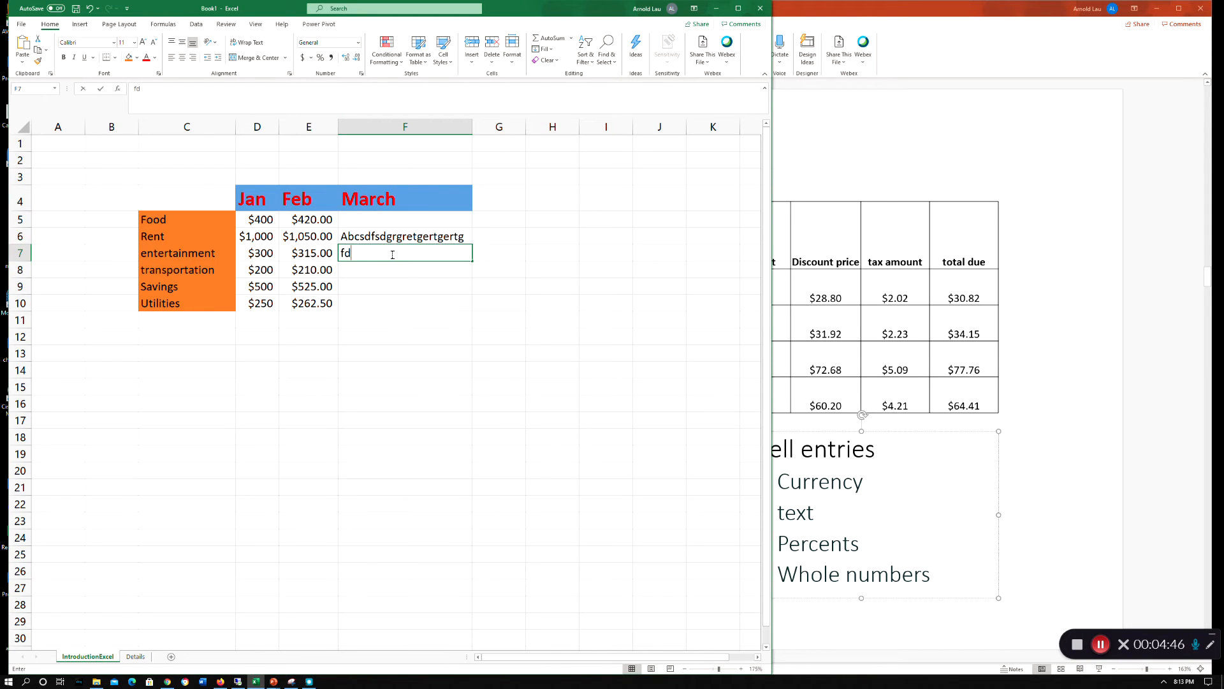
pyautogui.press('Return')
pyautogui.write('dfgdf')
# Clear the contents of the March cells F5 to F10.
pyautogui.moveTo(369, 222); pyautogui.dragTo(376, 299)
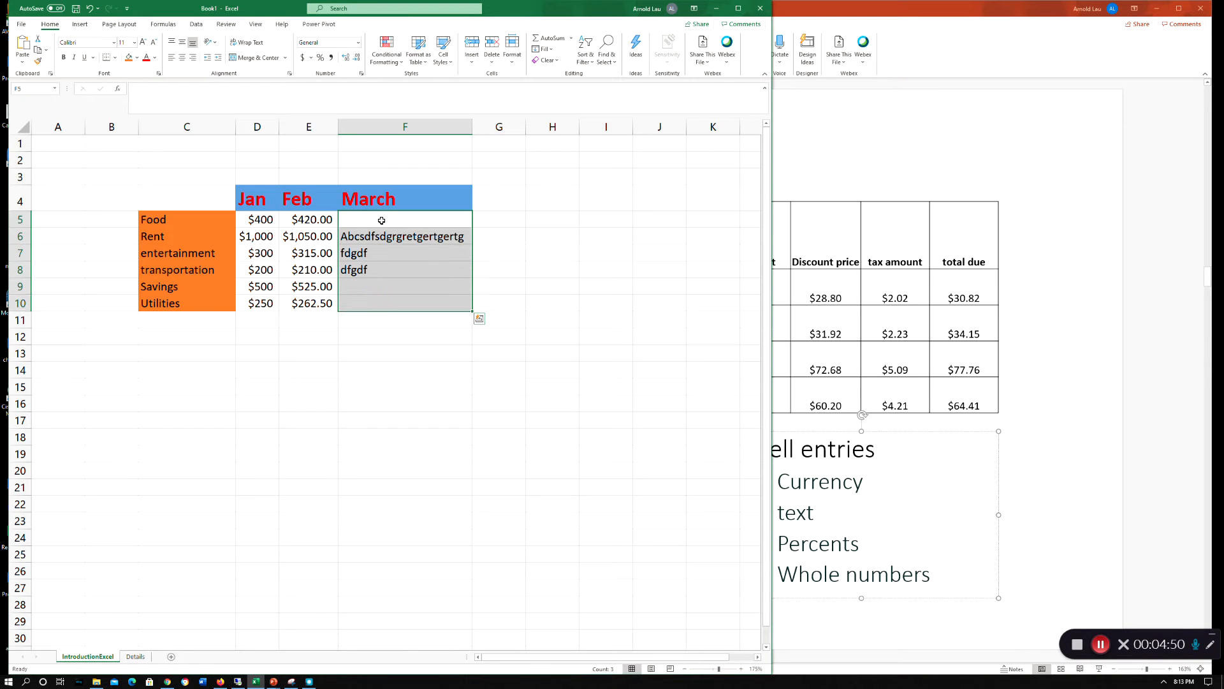
pyautogui.rightClick(382, 222)
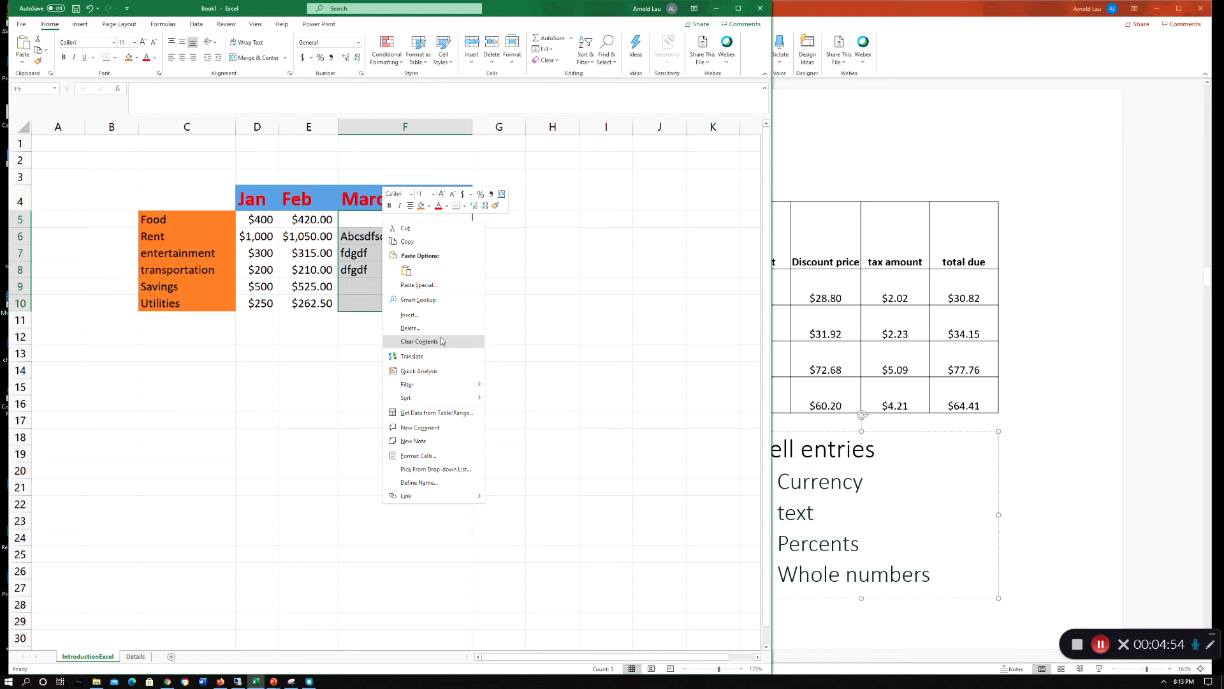
pyautogui.press('Escape')
pyautogui.press('Delete')
pyautogui.click(294, 398)
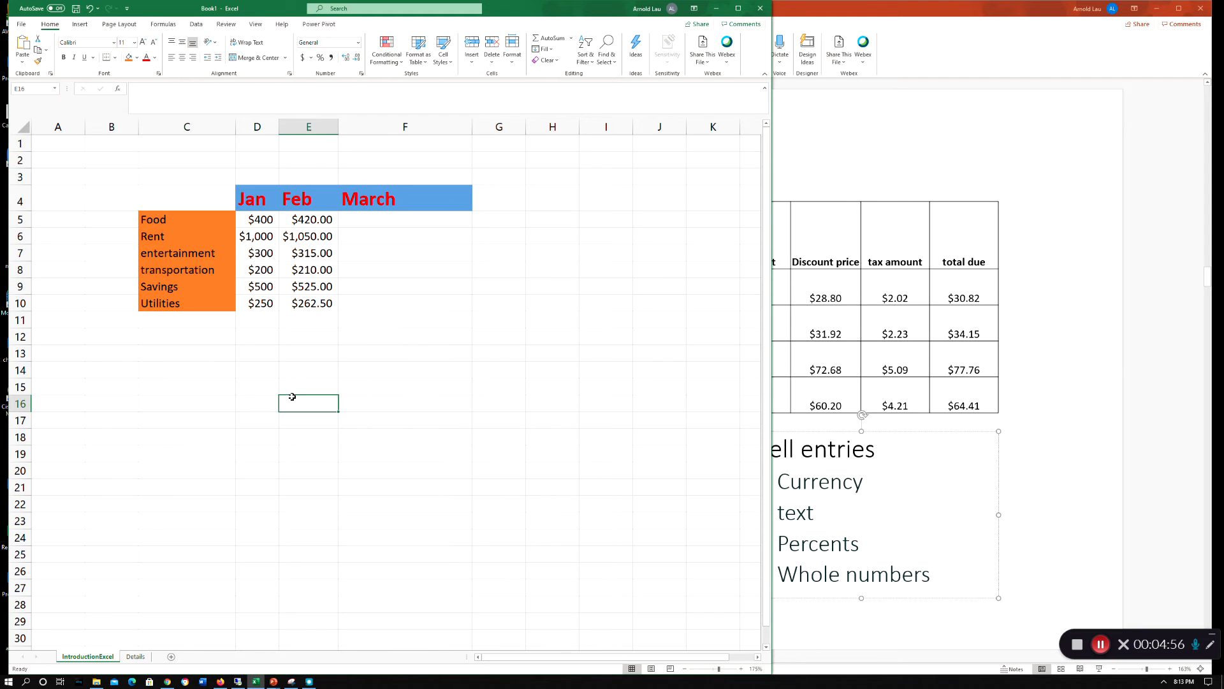
# Insert a blank row between the Rent and entertainment rows.
pyautogui.click(20, 255)
pyautogui.rightClick(20, 260)
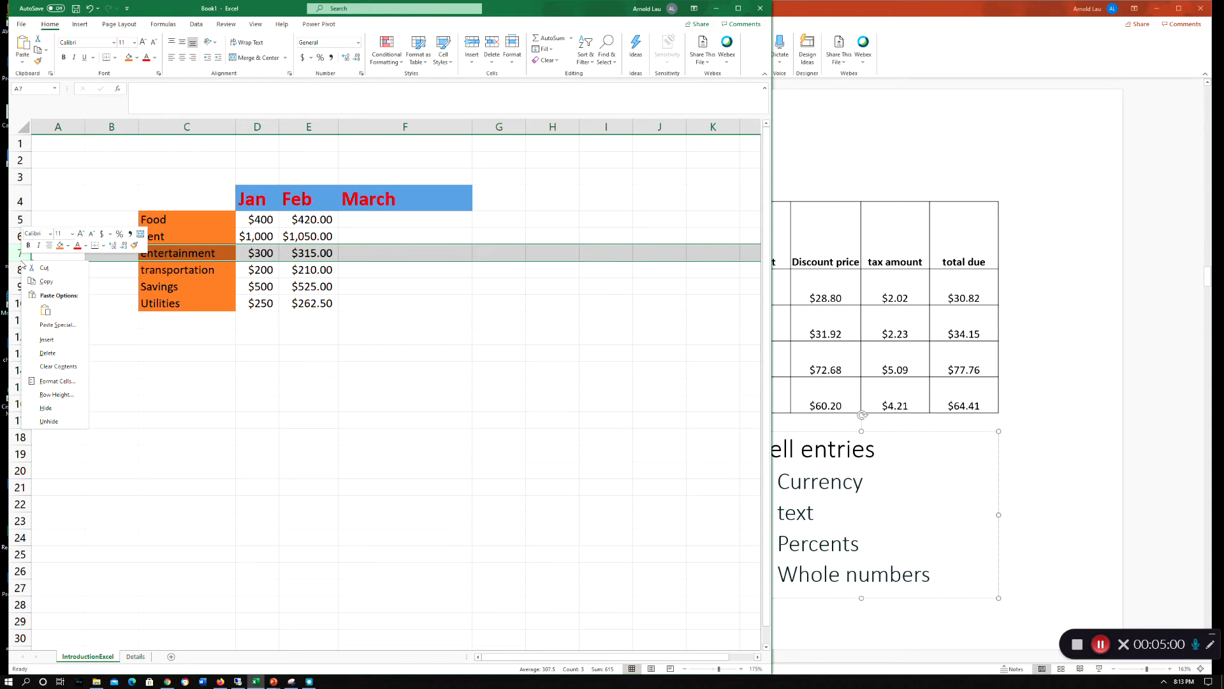
pyautogui.press('Escape')
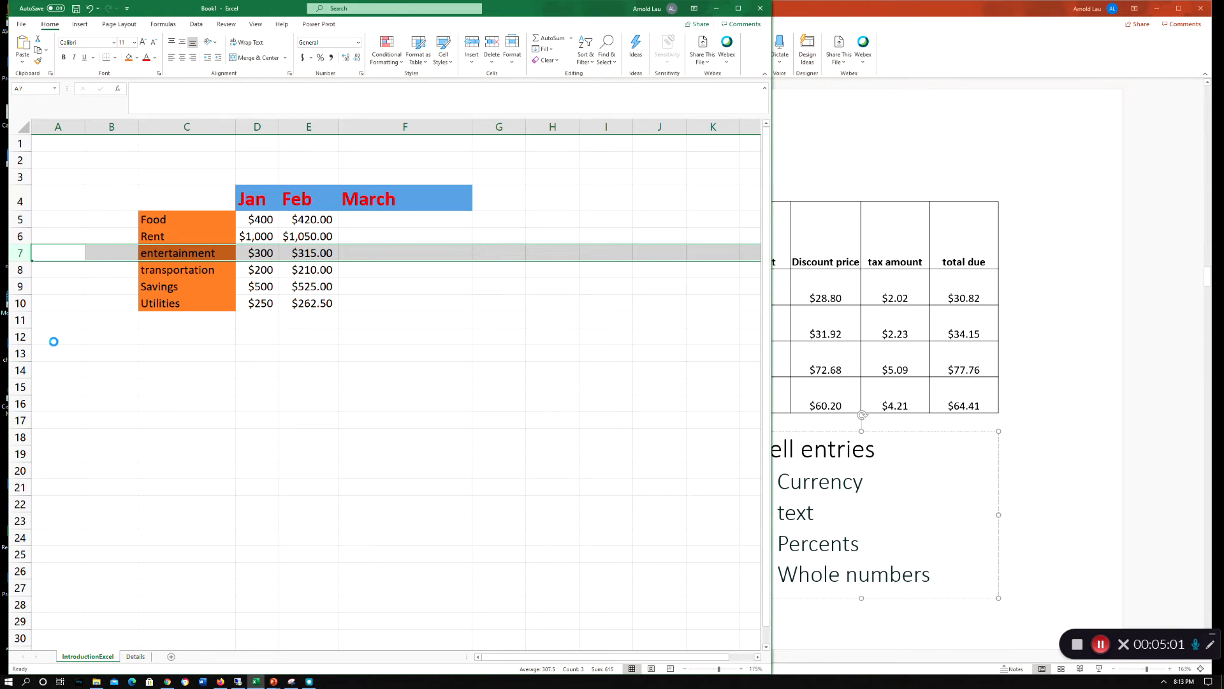
pyautogui.hotkey('ctrl', 'shift', '+')
pyautogui.click(199, 371)
pyautogui.click(135, 251)
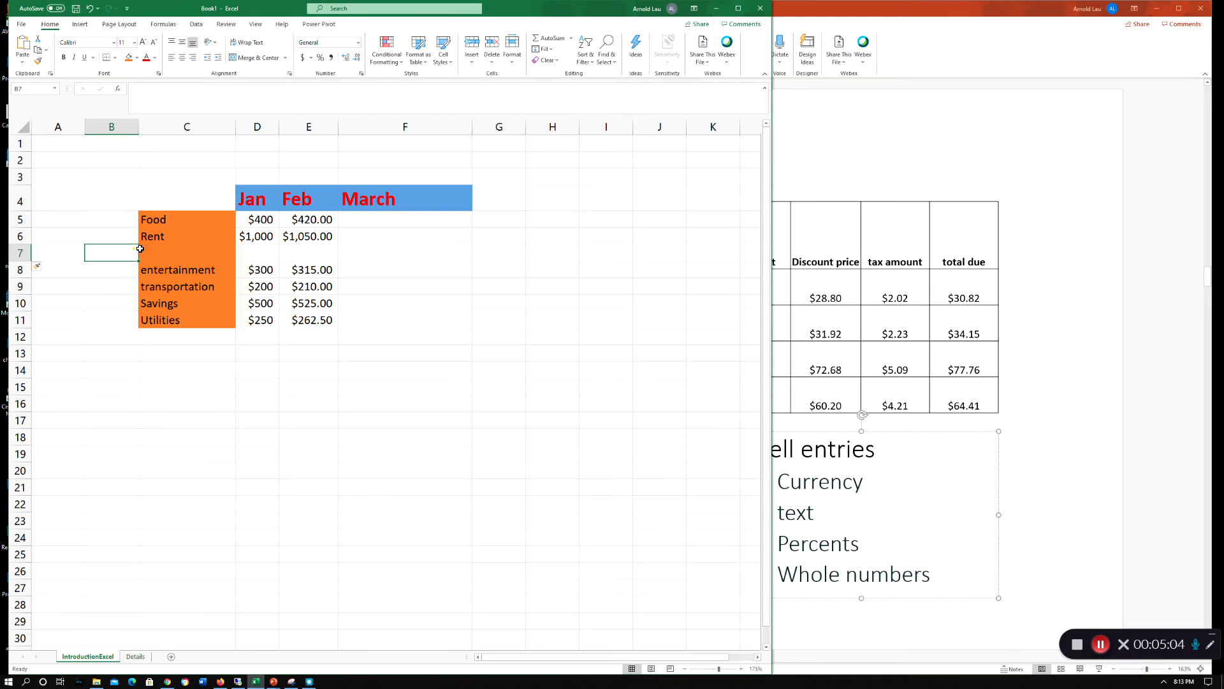
# Delete the blank row 7 between Rent and entertainment.
pyautogui.rightClick(23, 254)
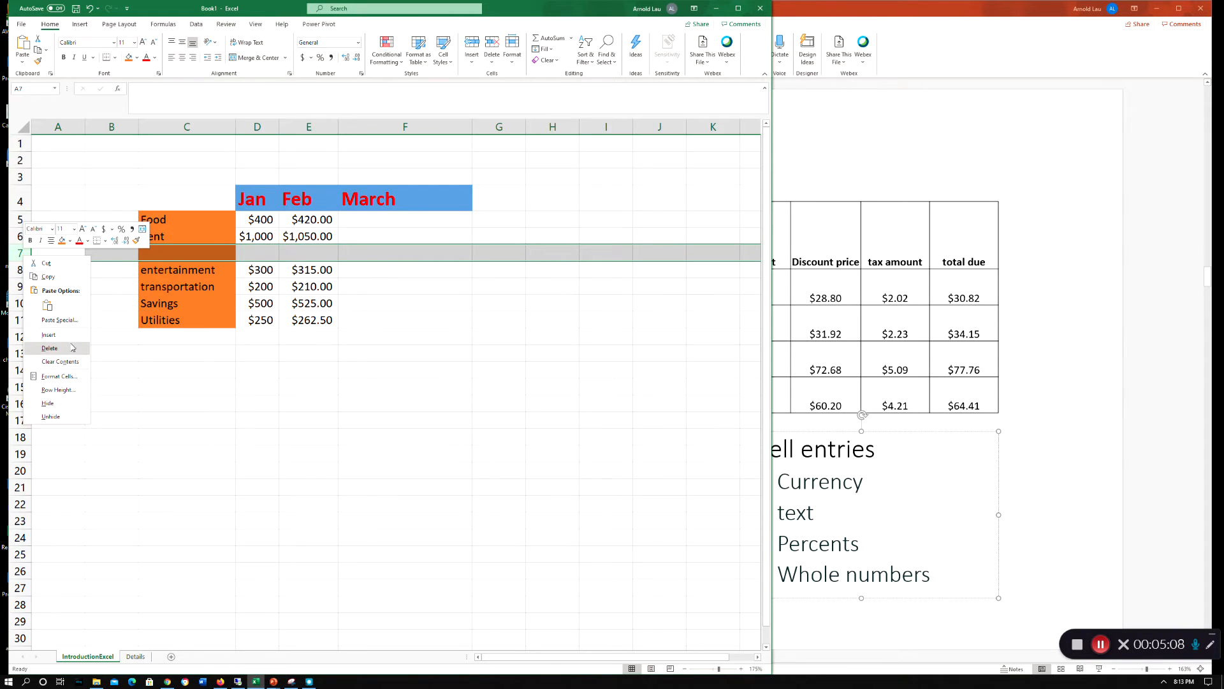
pyautogui.click(63, 349)
pyautogui.click(191, 436)
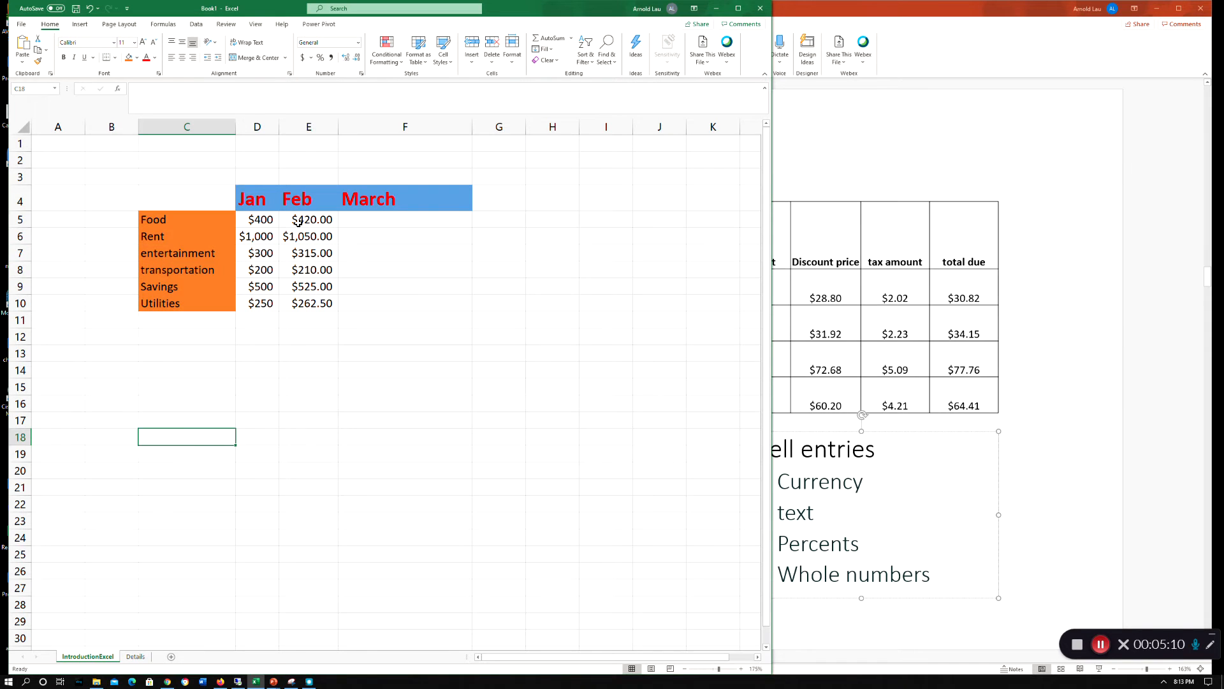